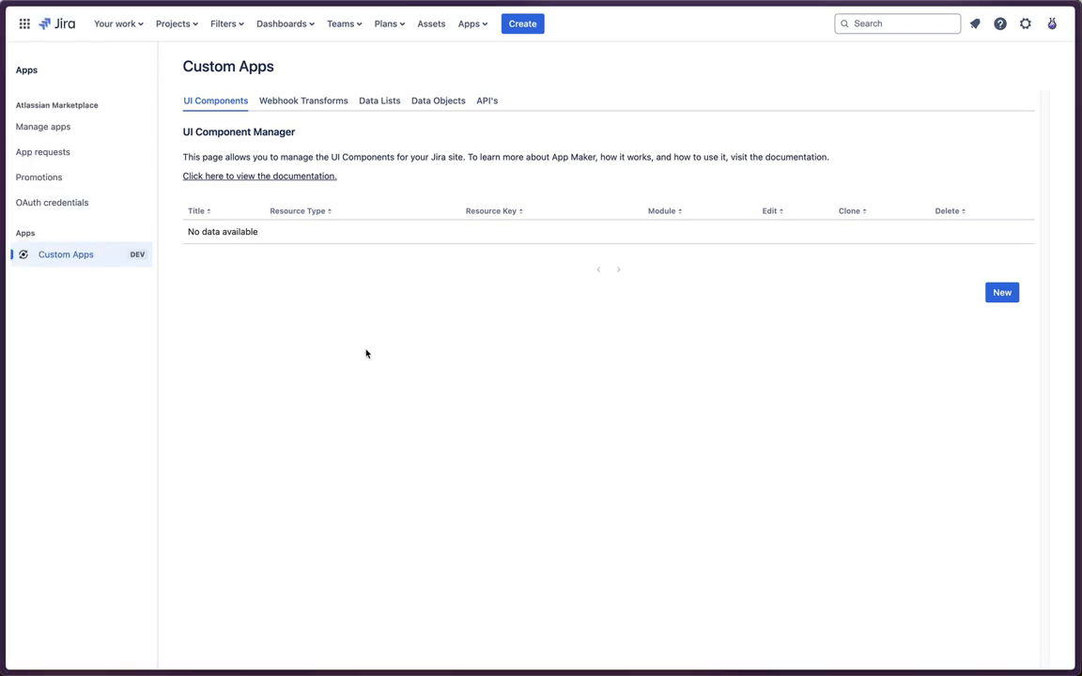
- Switch to the Handlebars documentation and examine how the basic usage template's firstname and lastname expressions work in the playground
mouse_move(3, 211)
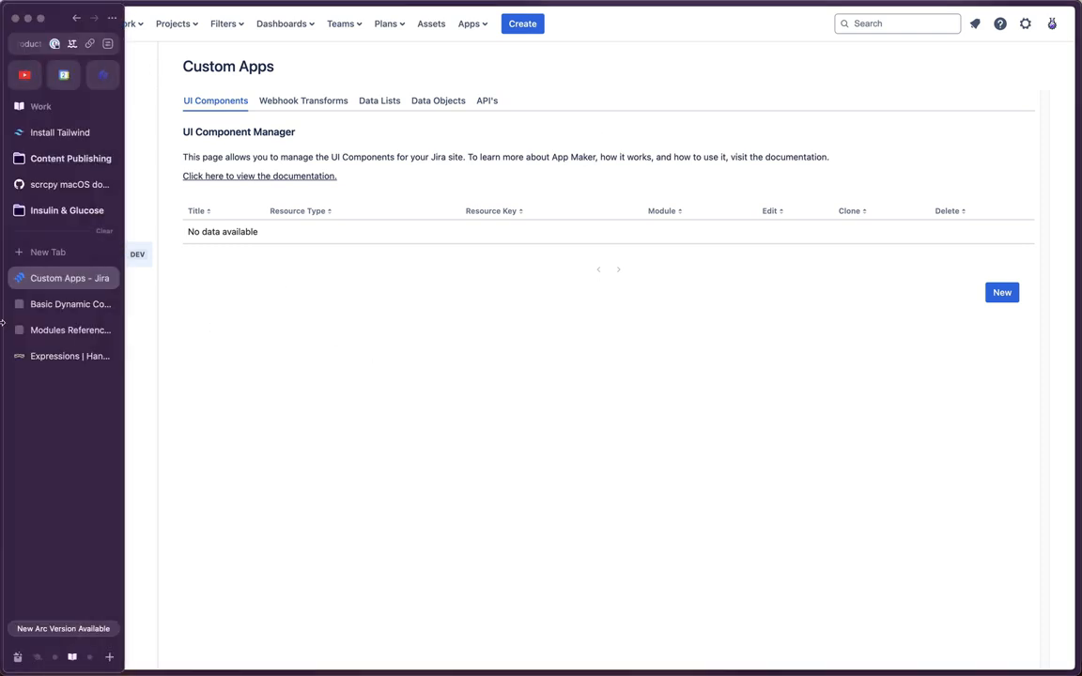
click(60, 354)
scroll(389, 317, down, 2)
scroll(488, 282, up, 4)
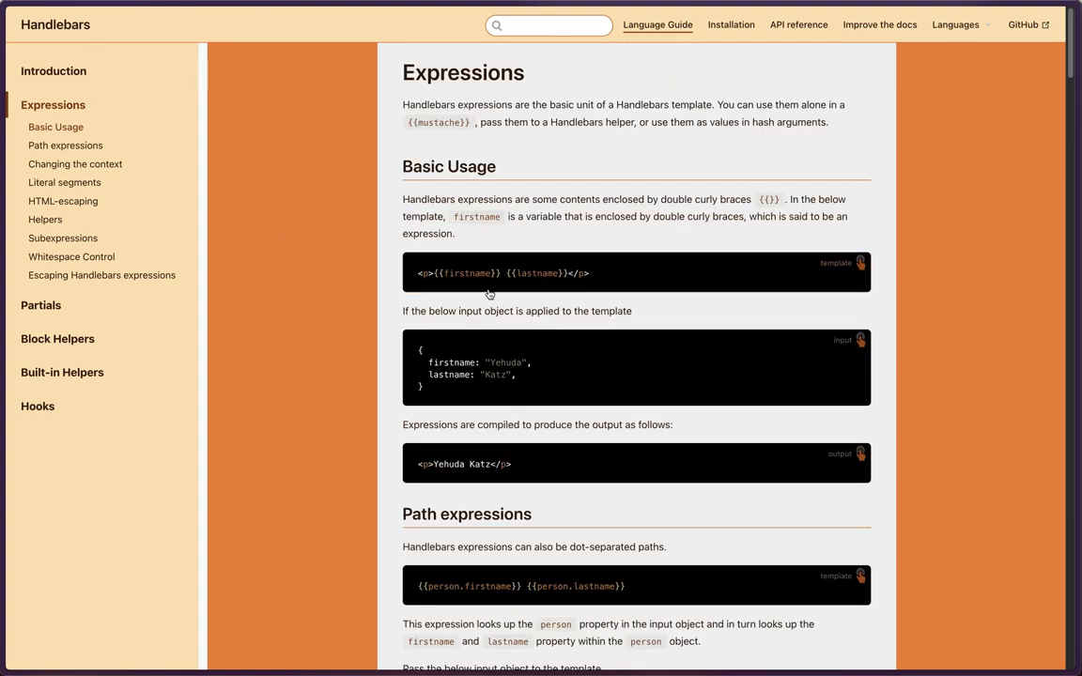
click(419, 272)
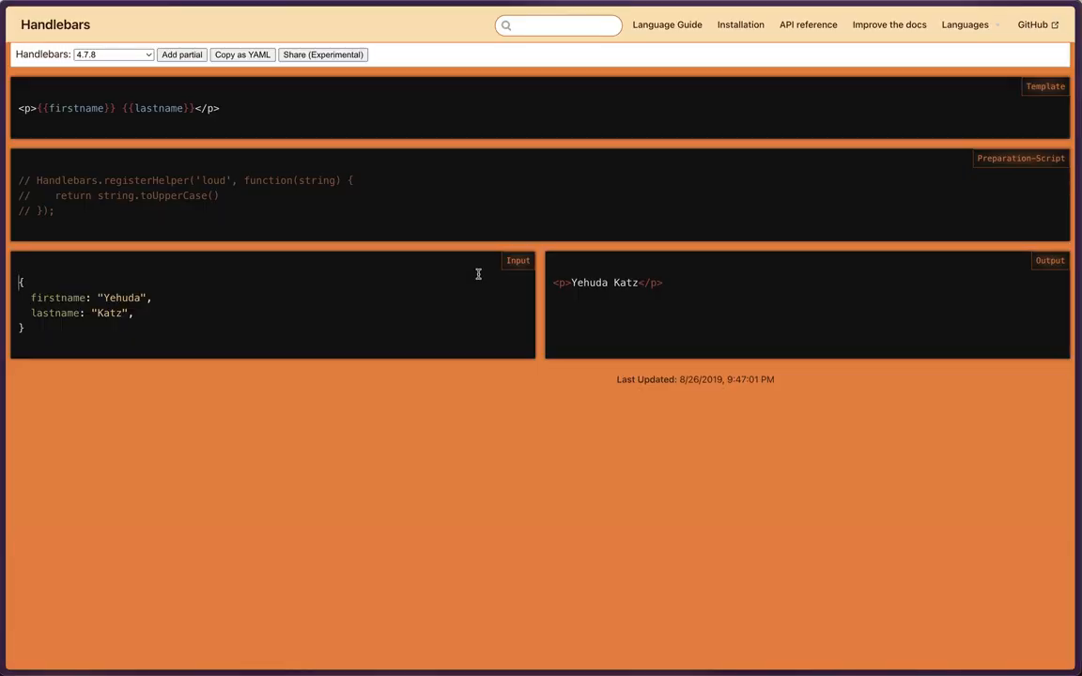
double_click(69, 107)
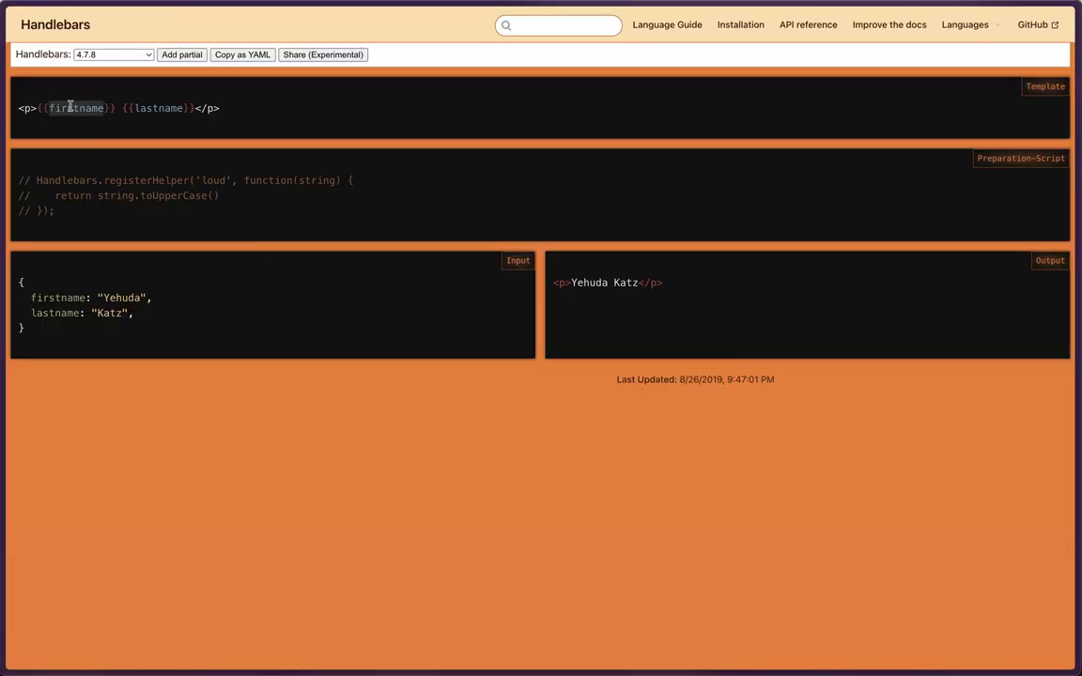
double_click(148, 107)
click(38, 106)
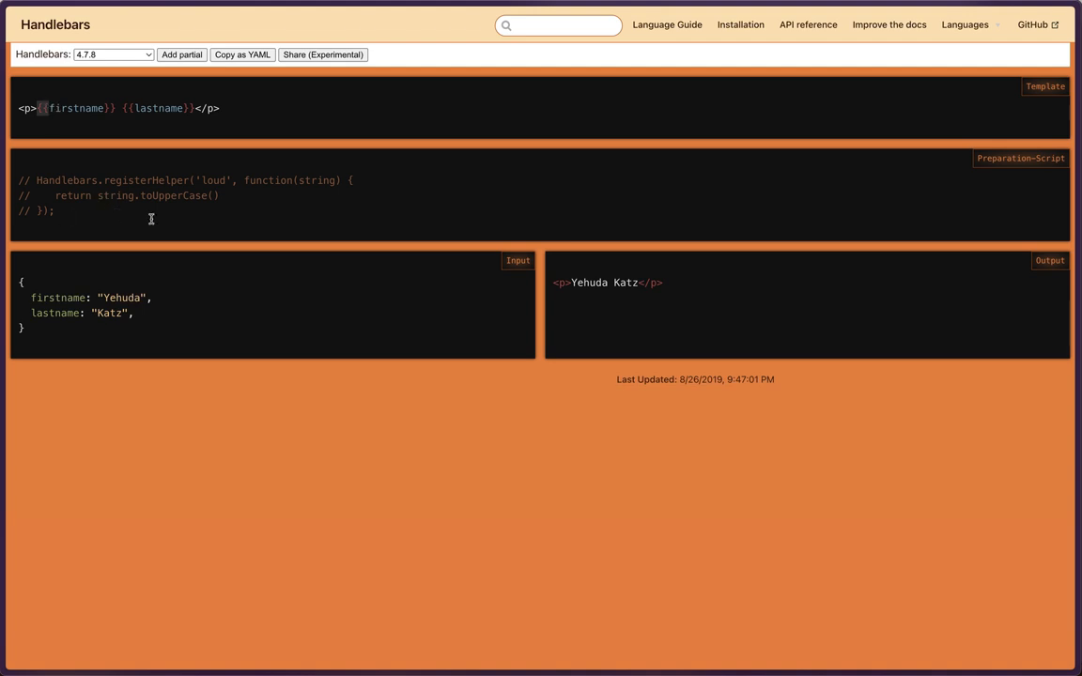
click(56, 26)
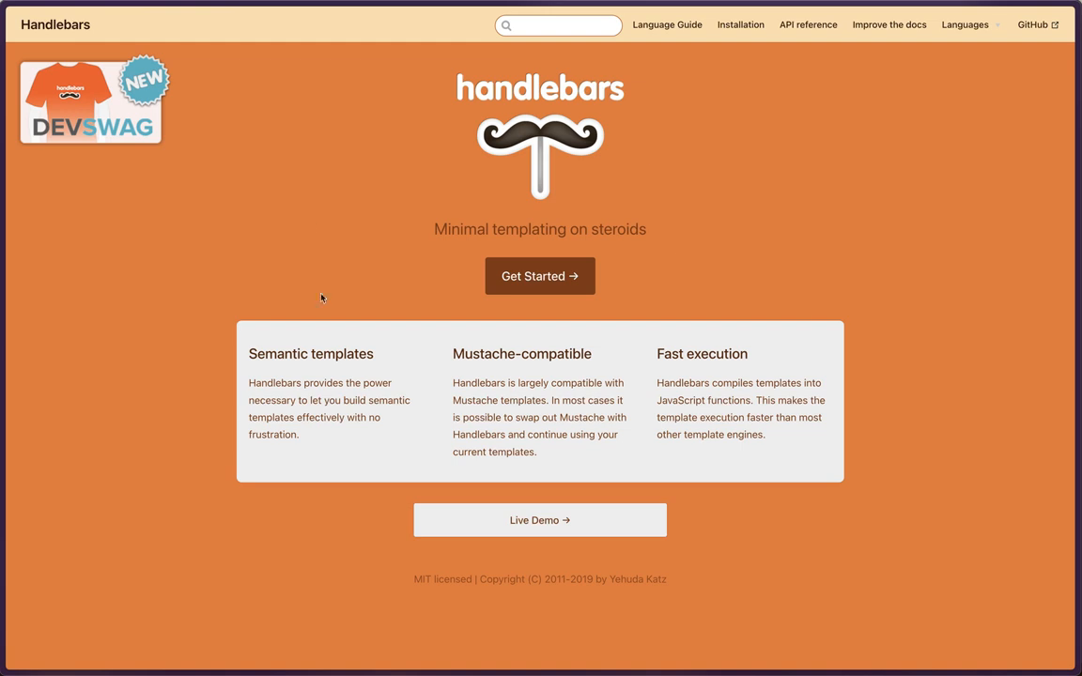
- Switch back to the Jira Custom Apps page and start a new UI component
mouse_move(3, 310)
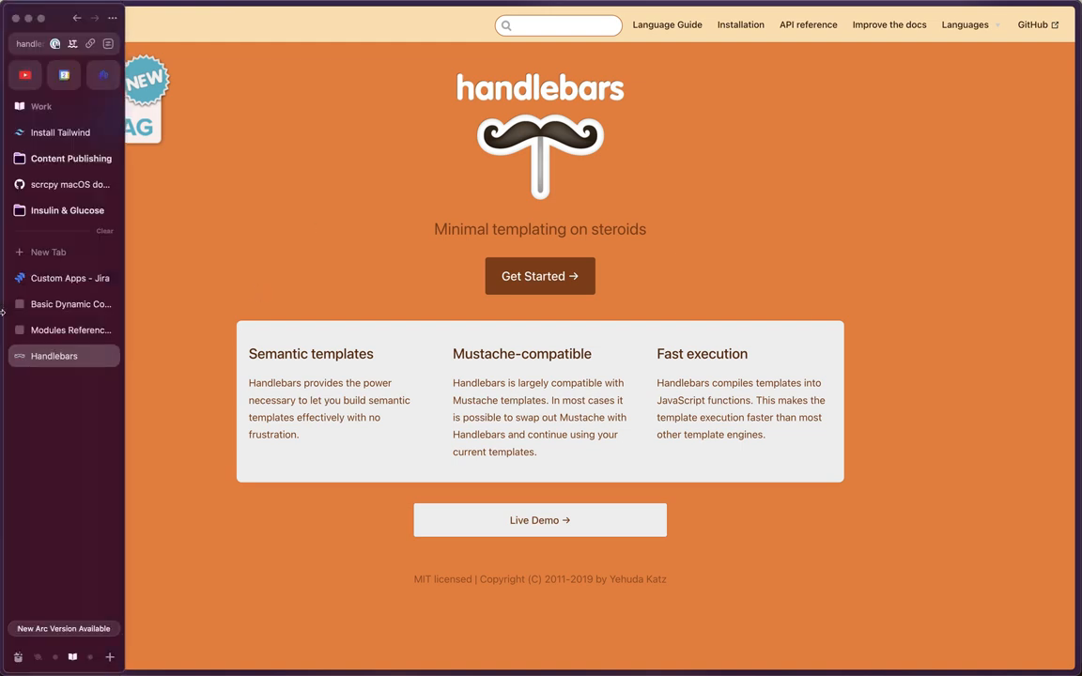
click(28, 279)
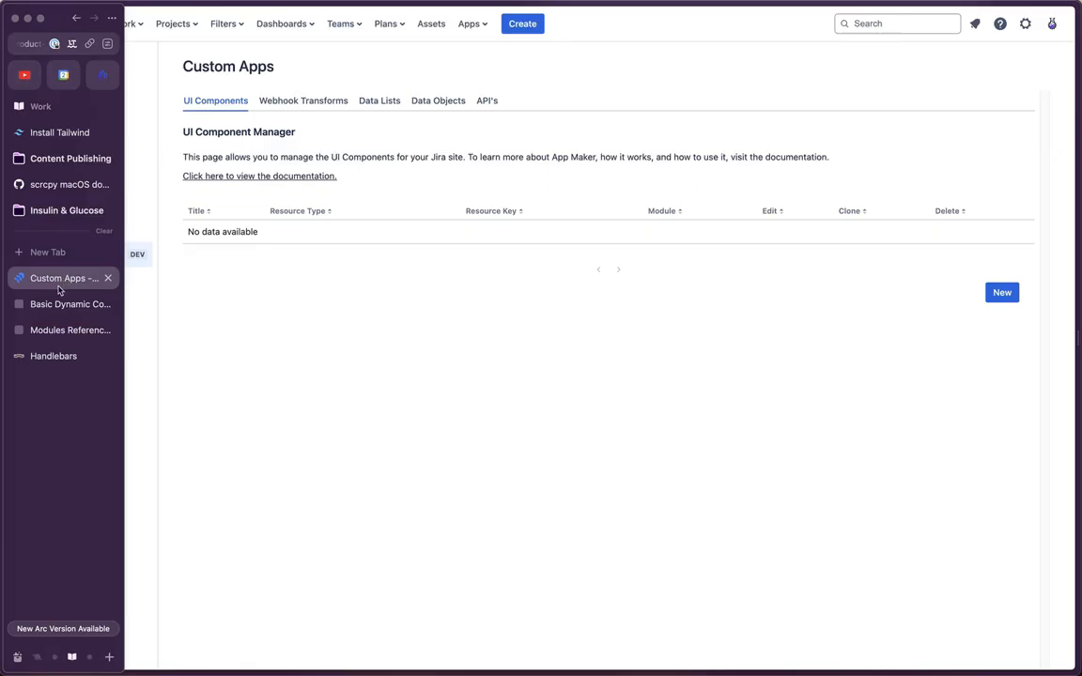
click(1002, 292)
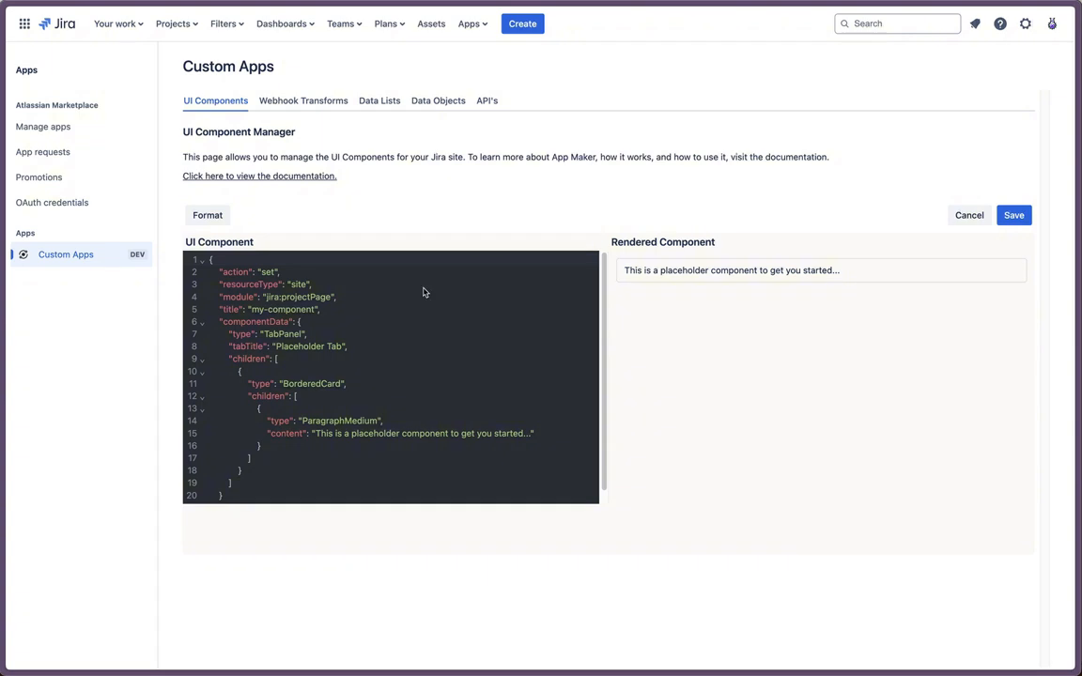
- Replace the placeholder component code with the copied "my-first-app" JSON containing the "Dynamic Field Data" StackedInformationGroup, and format it
key(super+a)
key(BackSpace)
key(super+space)
key(Escape)
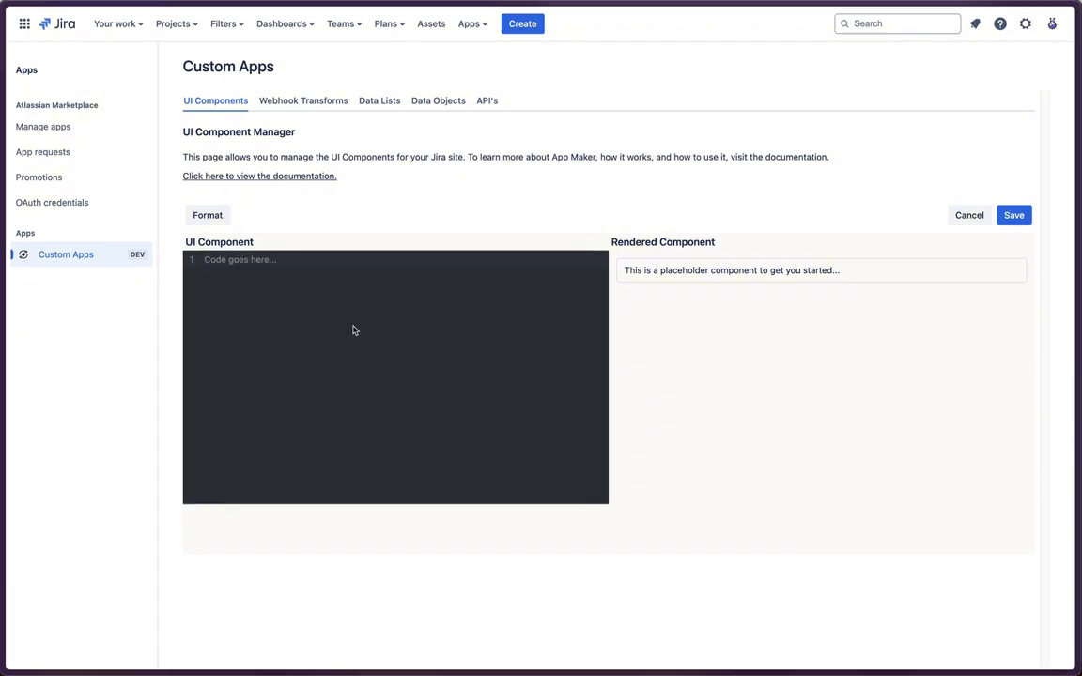
key(super+v)
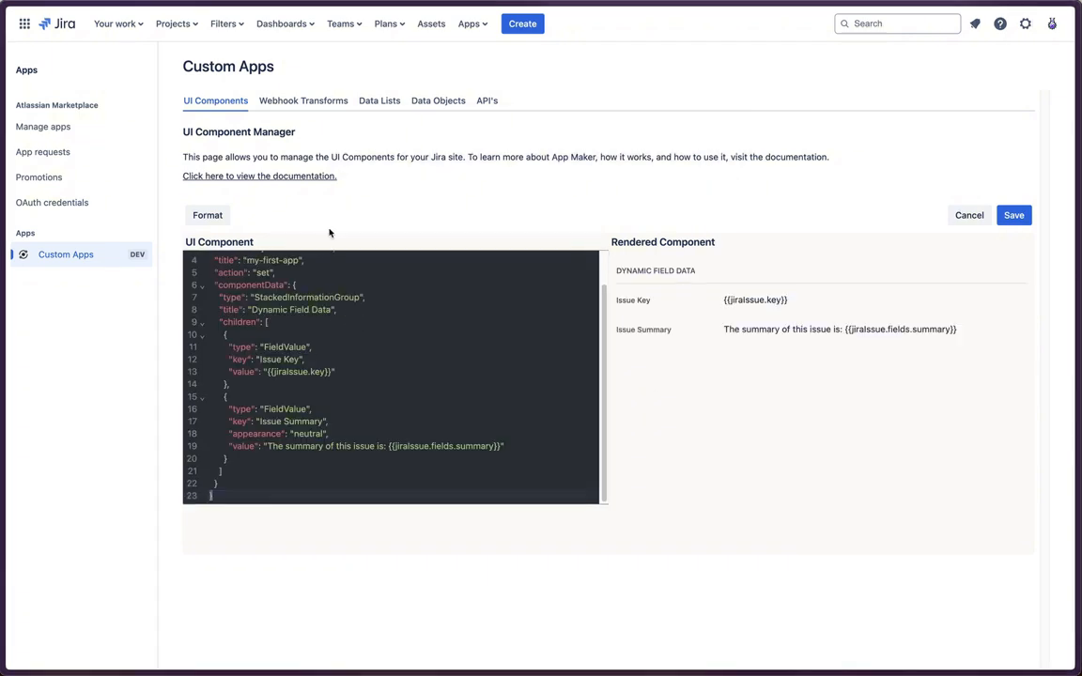
click(205, 215)
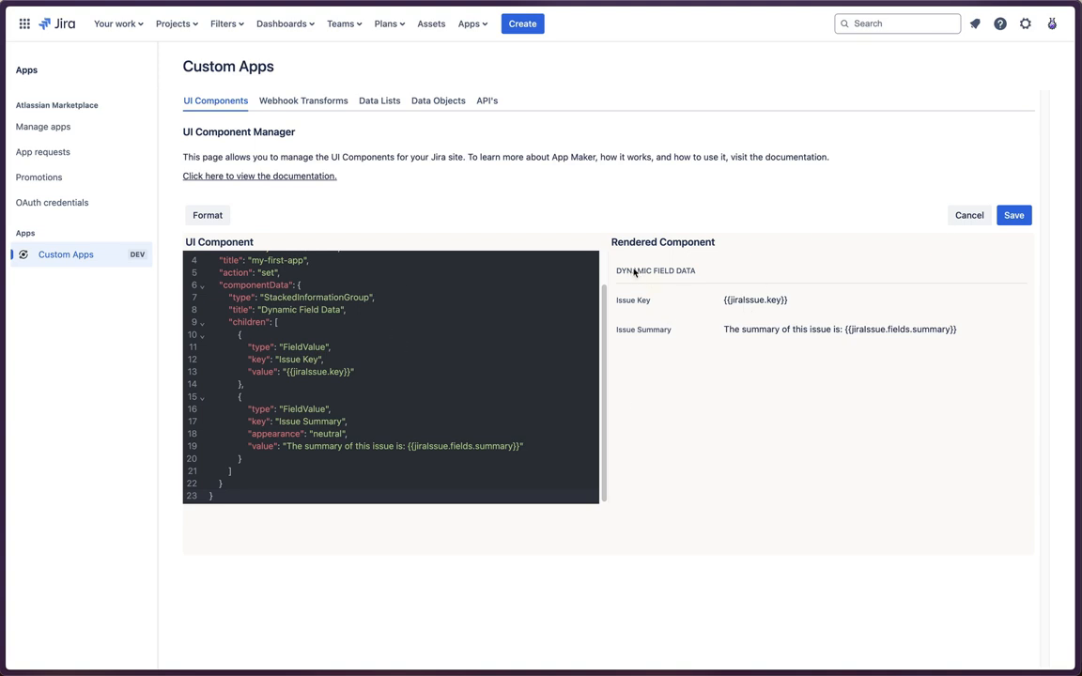
- Examine the rendered component's title and the Issue Key field's {{jiraIssue.key}} expression in the component code
drag(633, 271, 683, 272)
click(686, 273)
click(378, 396)
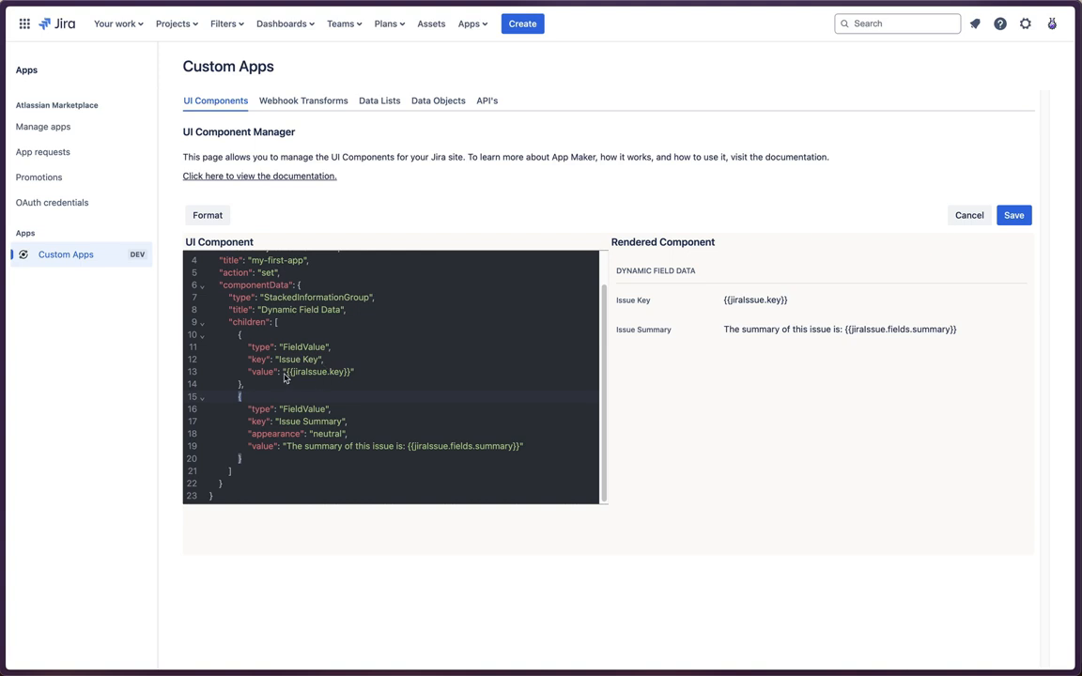
double_click(262, 372)
double_click(258, 358)
click(309, 352)
click(287, 373)
double_click(311, 375)
click(329, 376)
double_click(336, 374)
click(417, 371)
- Compare the Issue Summary field's {{jiraIssue.fields.summary}} expression with the issue key expression in the component code
drag(409, 448, 454, 454)
double_click(476, 449)
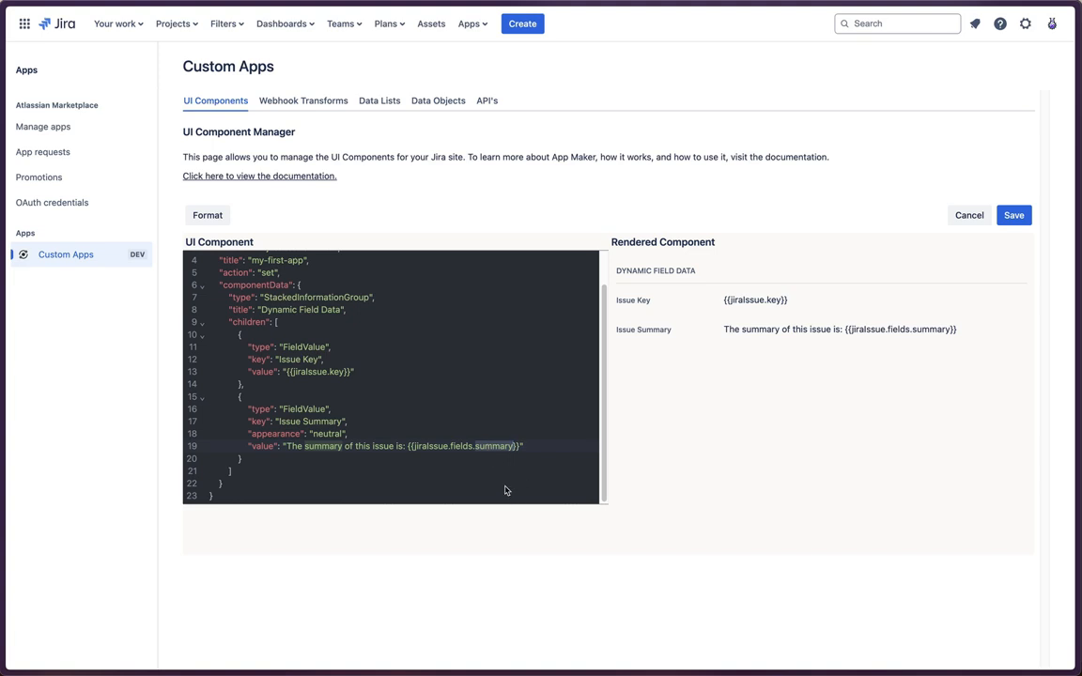
click(312, 345)
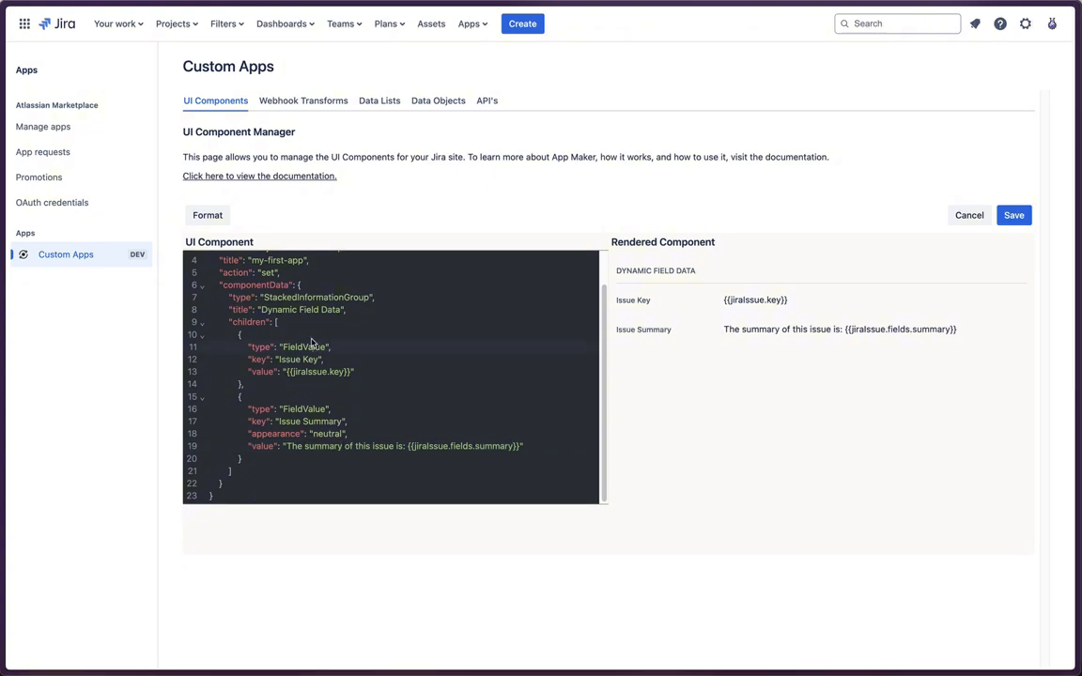
click(289, 373)
double_click(335, 372)
click(417, 446)
double_click(496, 446)
- Switch to the App Maker for Atlassian reference and review the example JSON on the Jira Issue Fields page
mouse_move(4, 178)
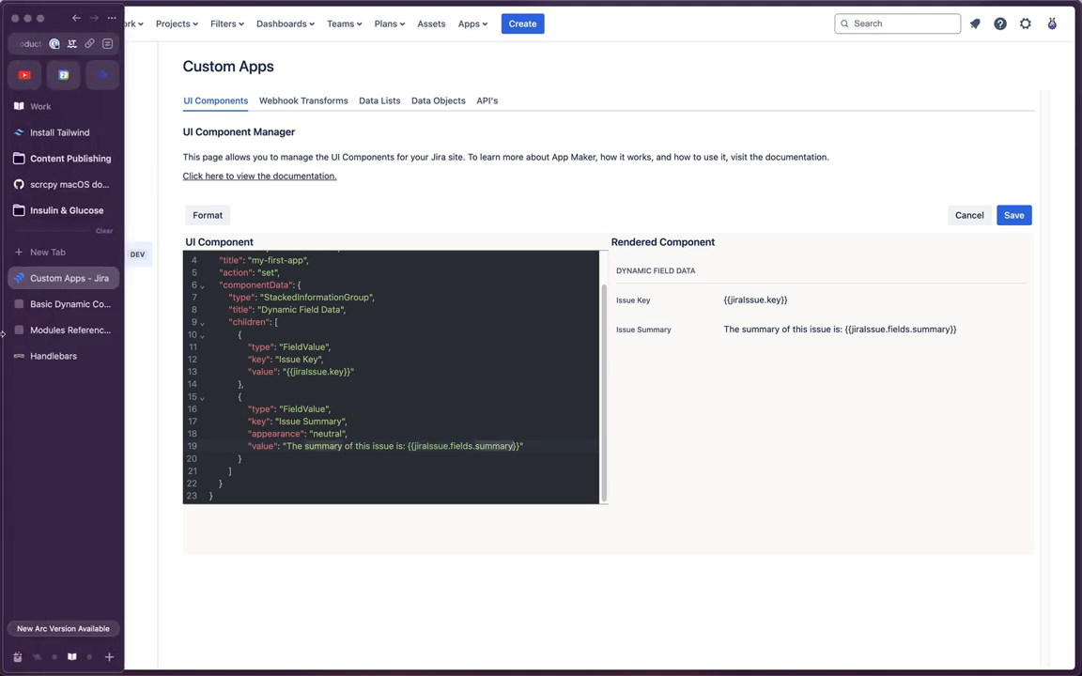
click(63, 330)
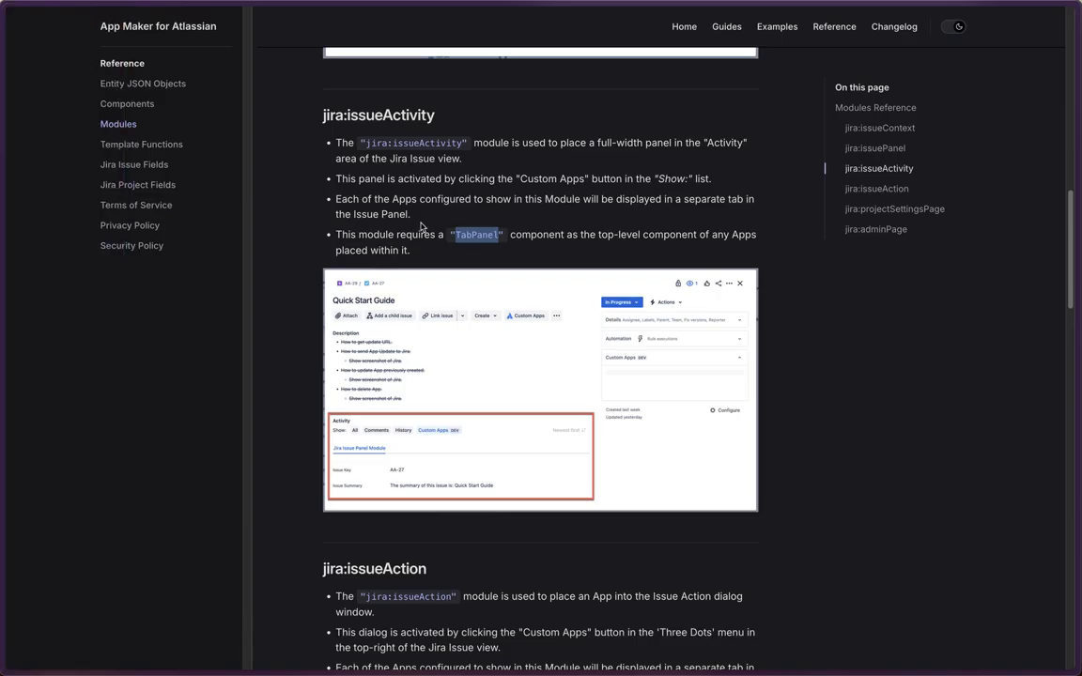
click(135, 165)
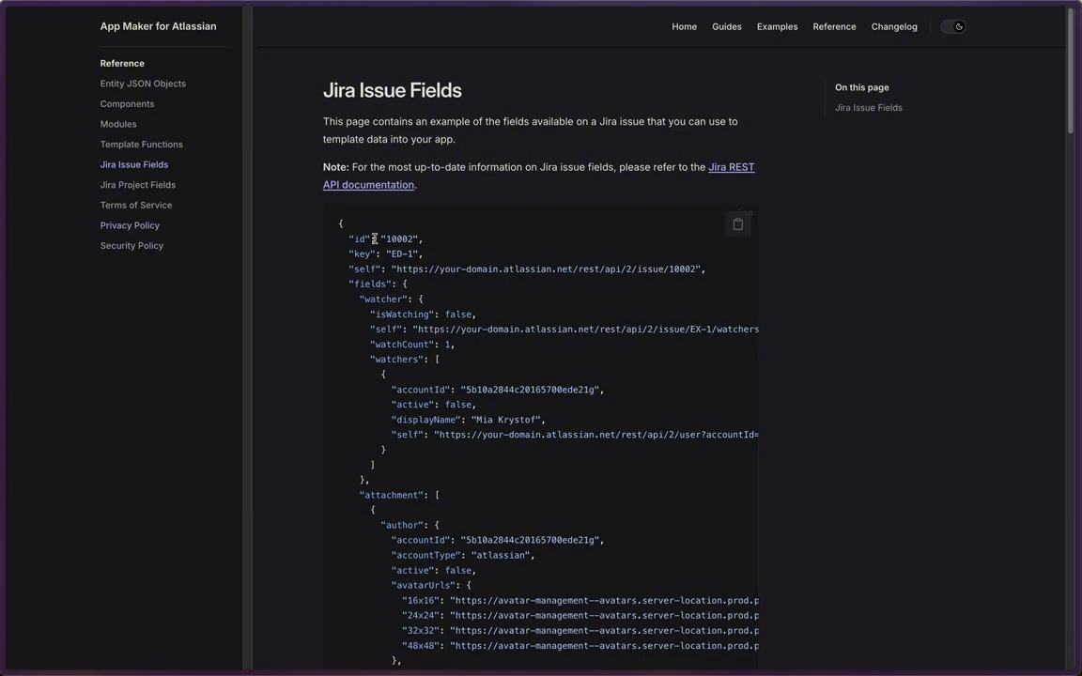
scroll(489, 343, down, 1)
scroll(489, 343, down, 20)
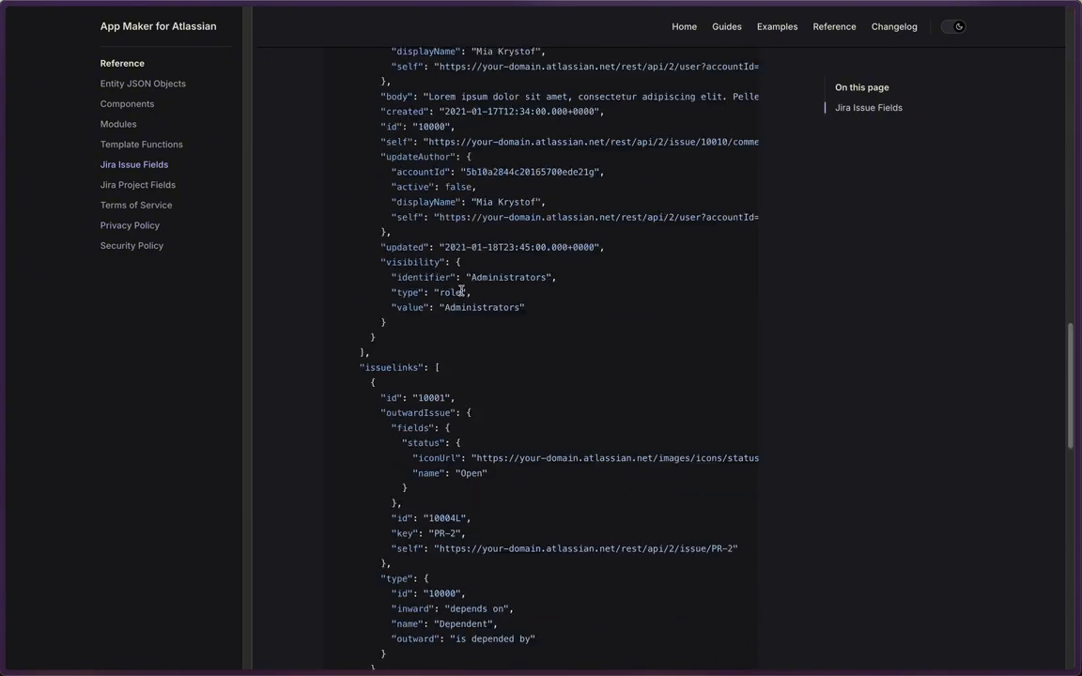
scroll(457, 295, up, 20)
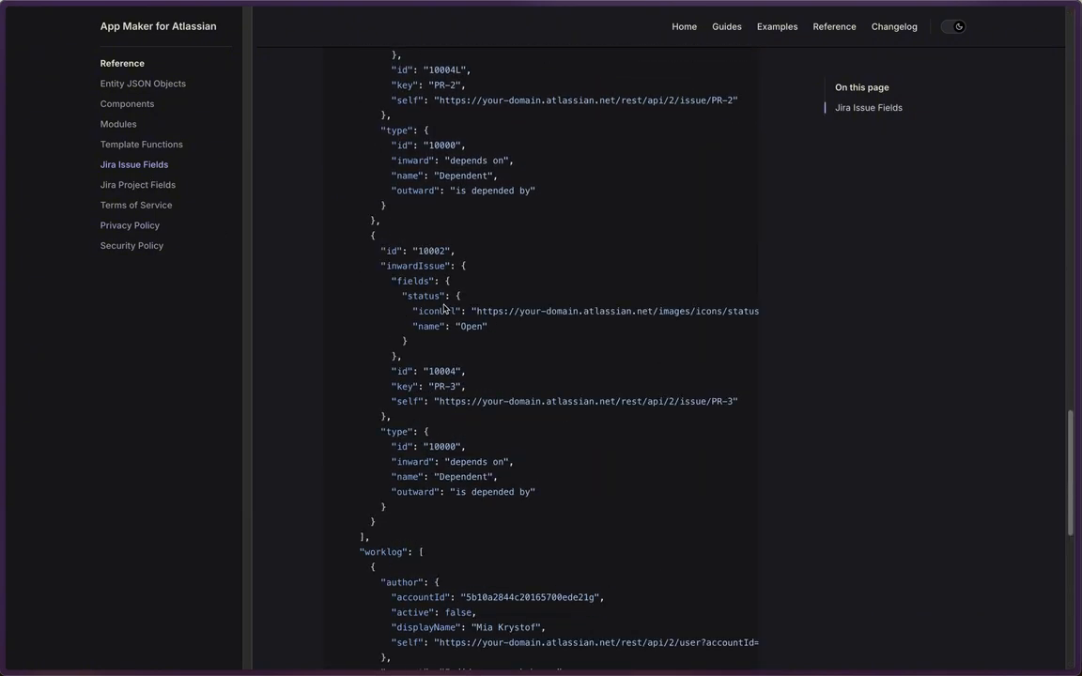
scroll(439, 301, up, 10)
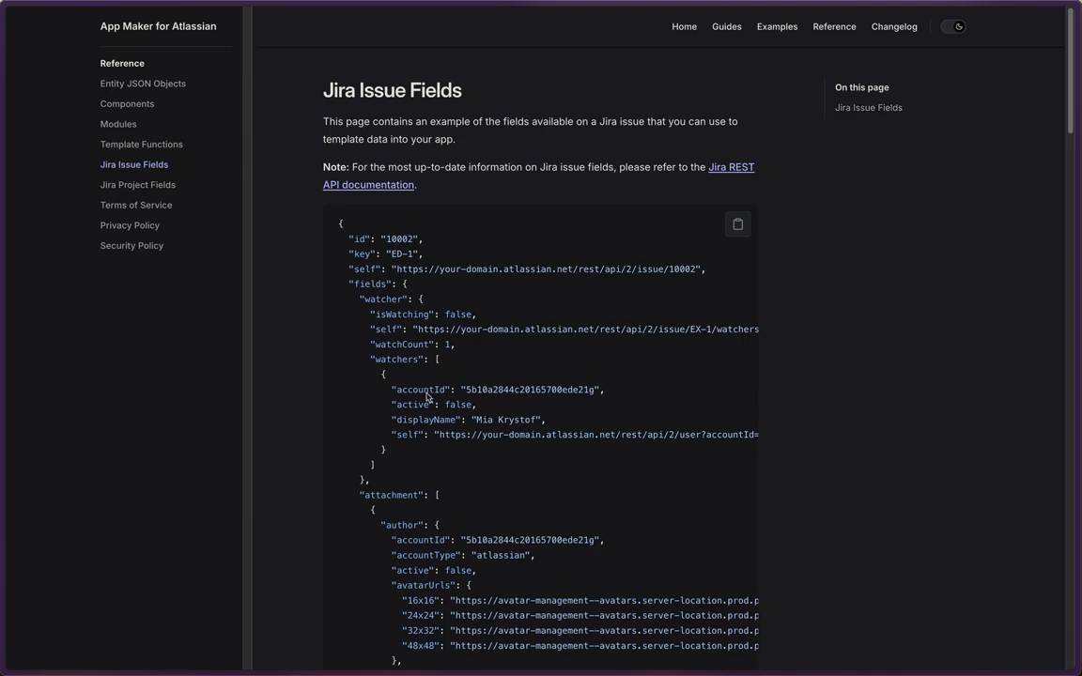
- Return to the Jira Custom Apps page and save the new UI component
mouse_move(3, 360)
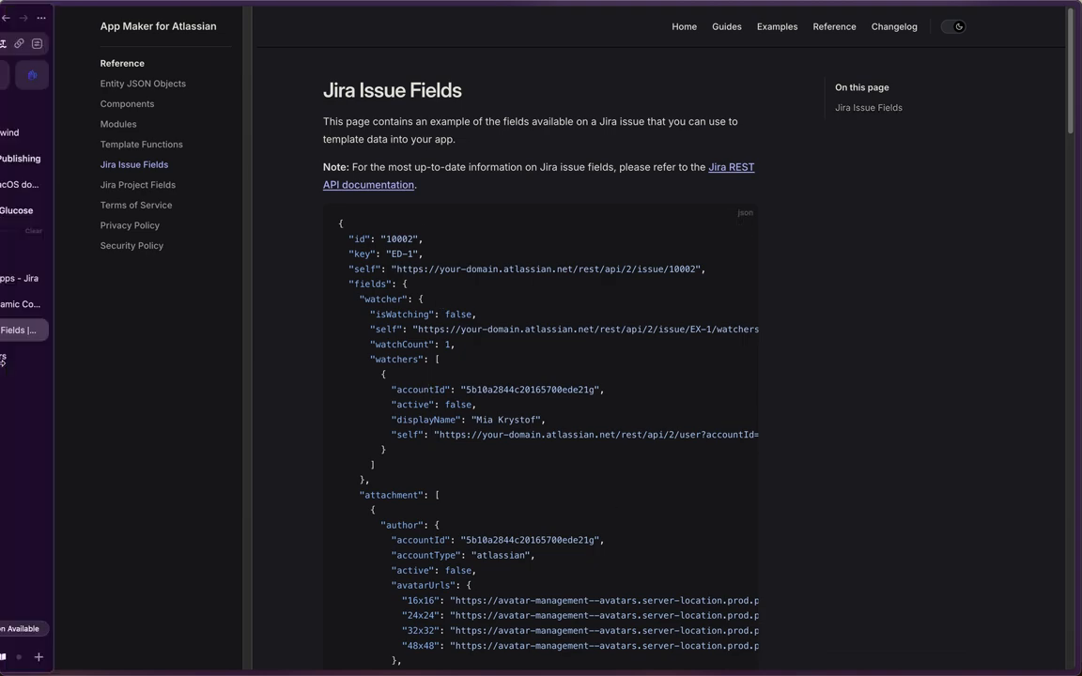
click(34, 282)
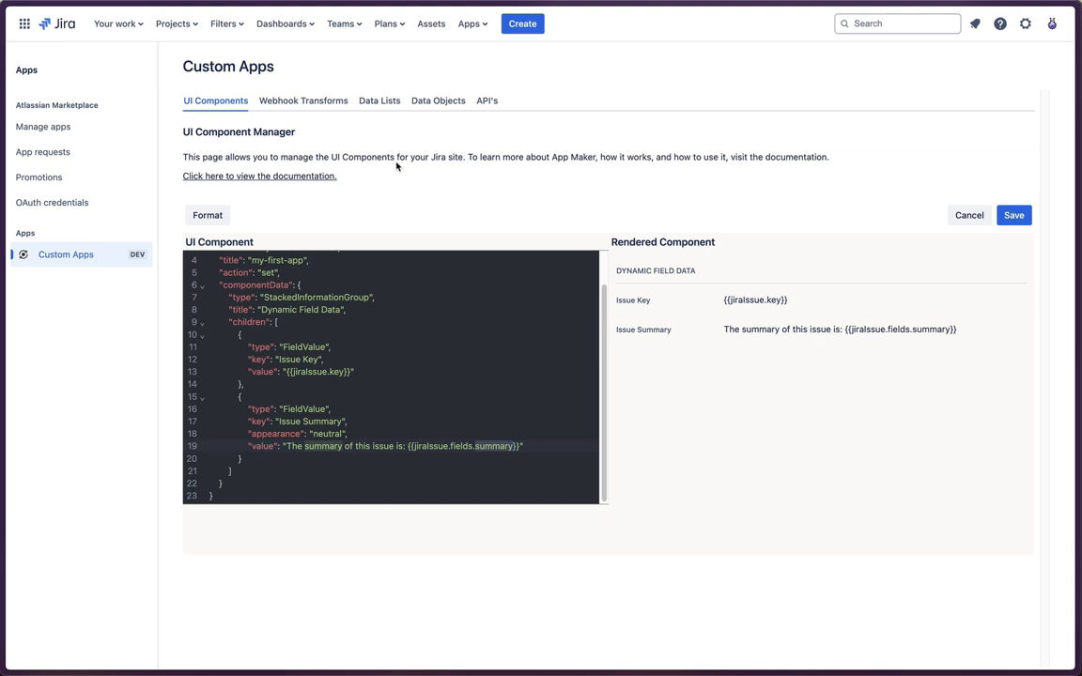
click(1014, 215)
- Open "My test issue" in the App Maker Test project, check the issue key in its Custom Apps panel, and close the issue
click(188, 23)
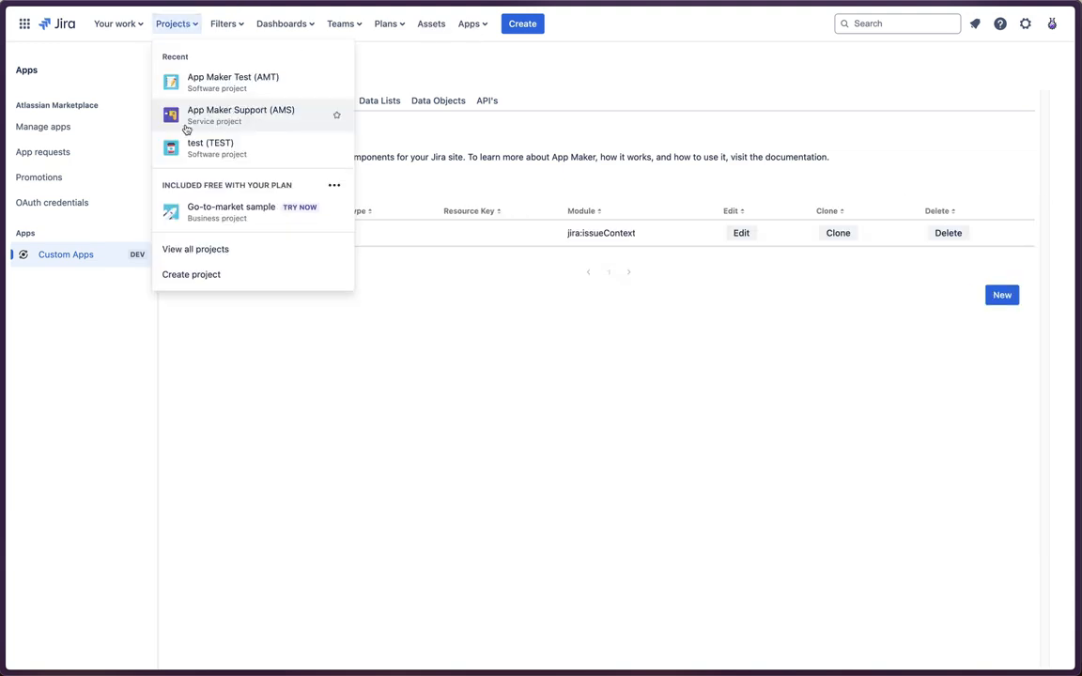
click(204, 86)
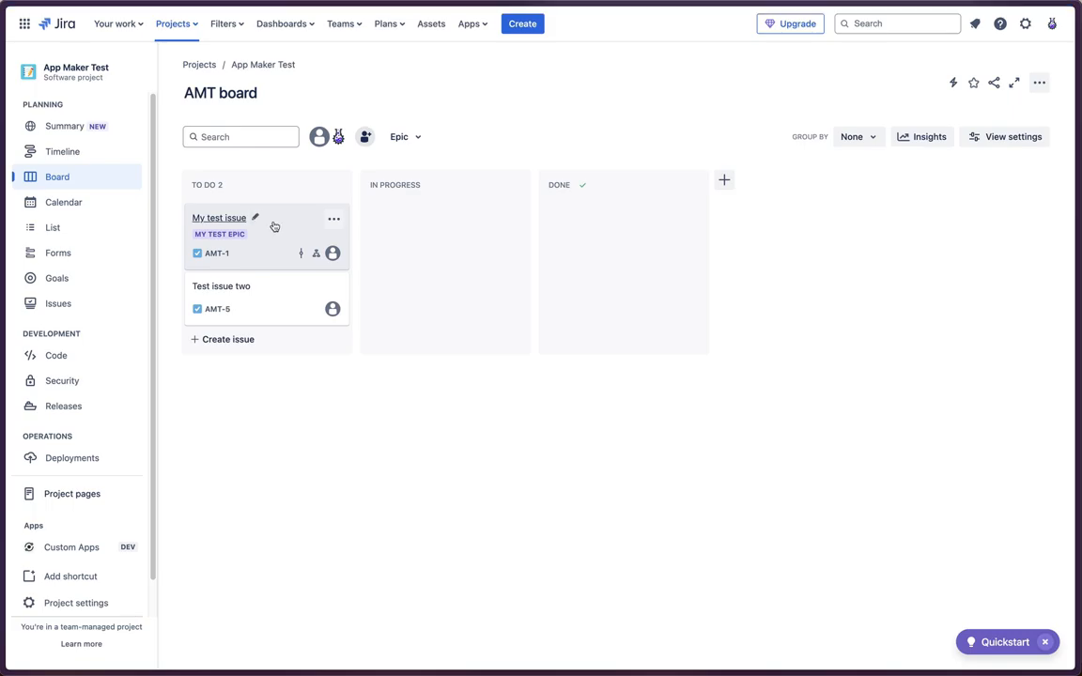
click(270, 224)
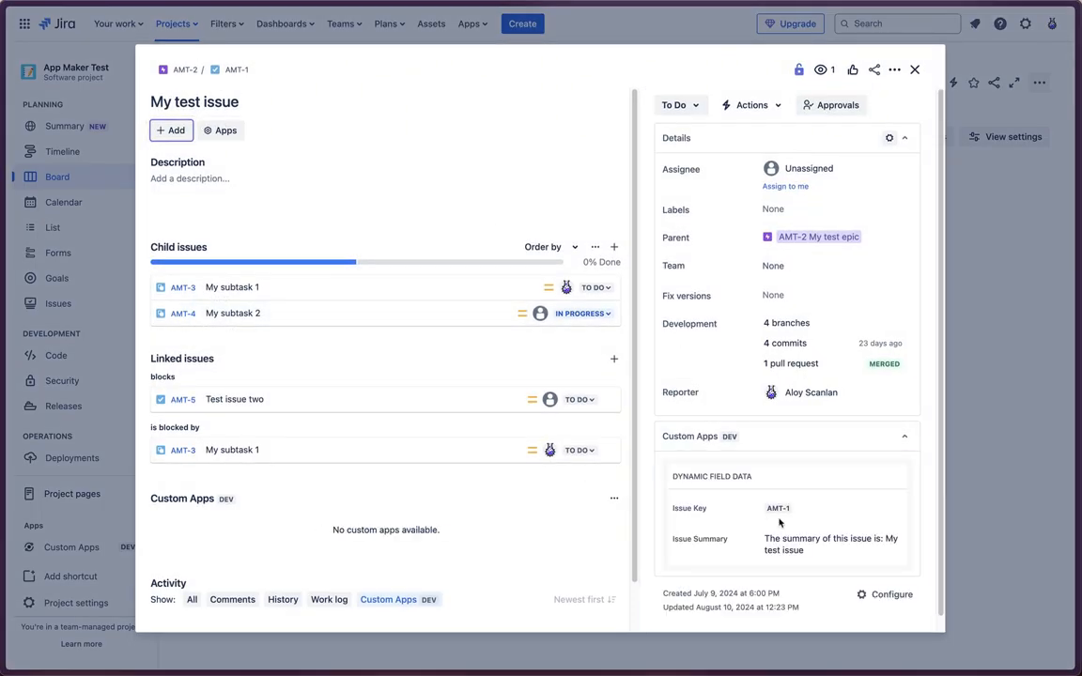
drag(694, 476, 730, 478)
right_click(731, 478)
click(716, 477)
drag(767, 508, 792, 511)
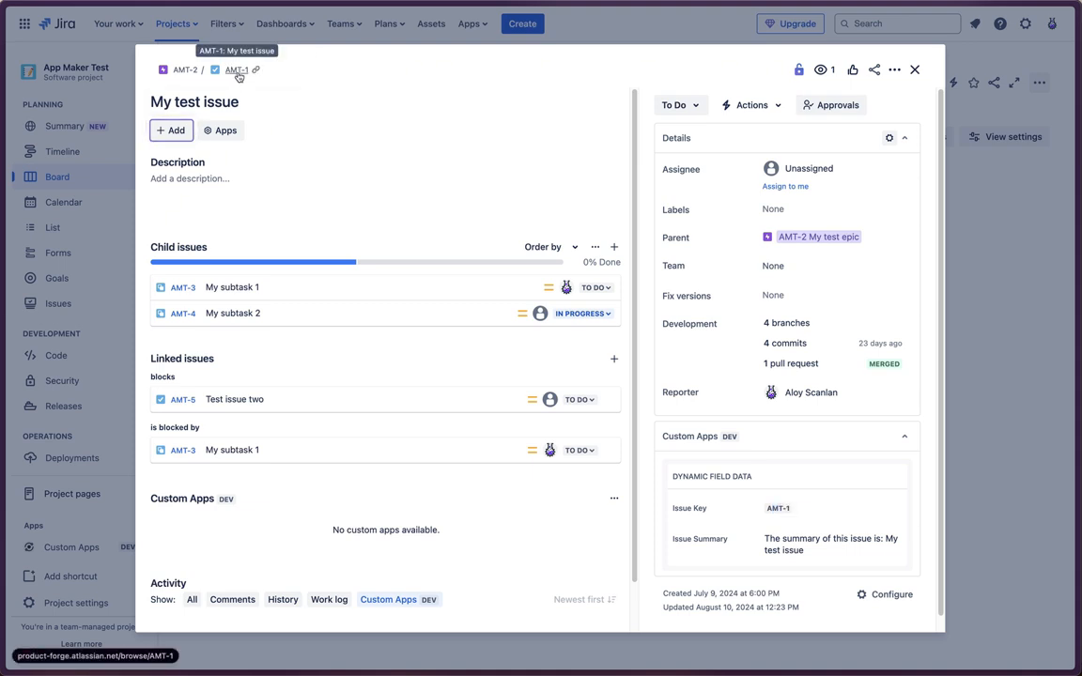
double_click(779, 510)
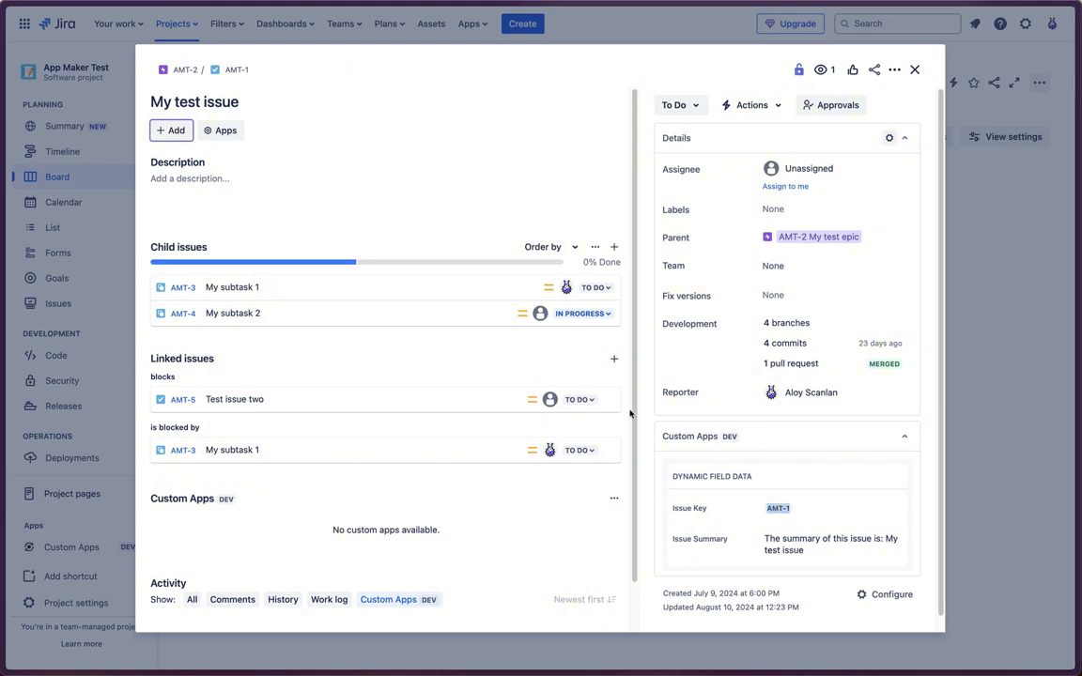
click(914, 70)
- Open "Test issue two", compare its key and summary with the Custom Apps panel's dynamic values, and close the issue
click(258, 305)
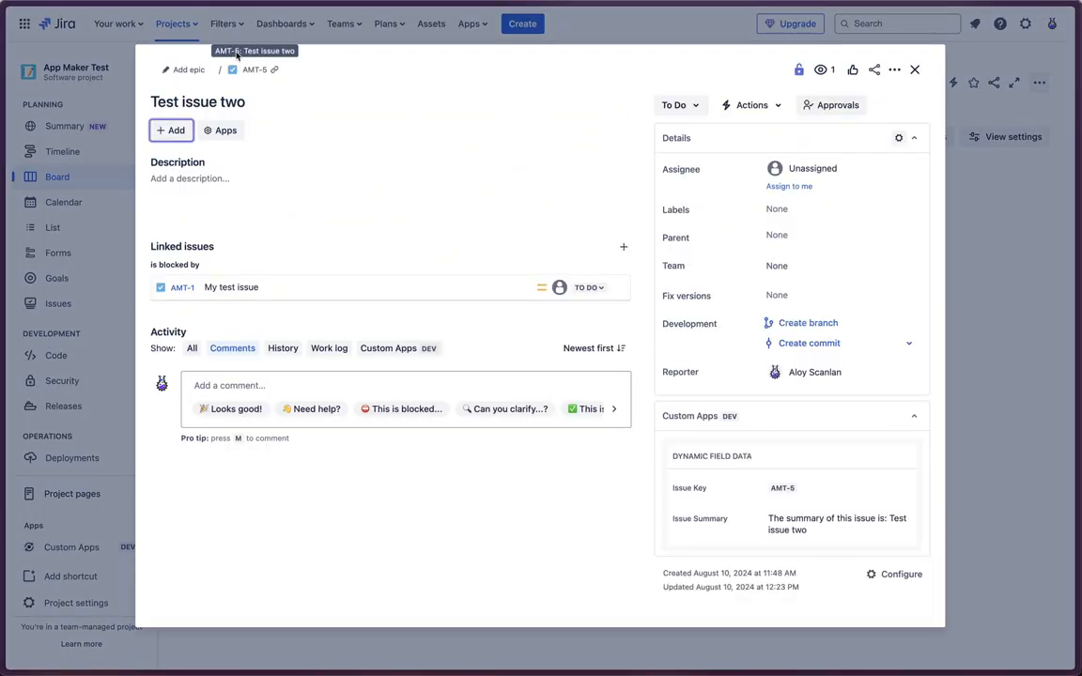
drag(772, 488, 804, 495)
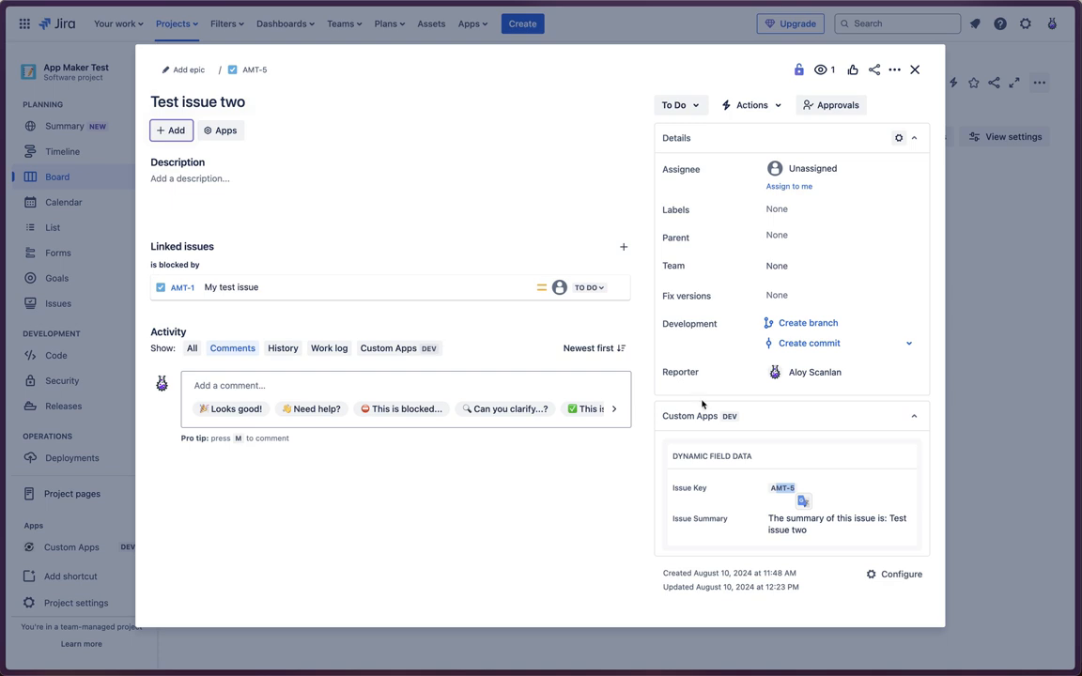
click(856, 504)
click(200, 102)
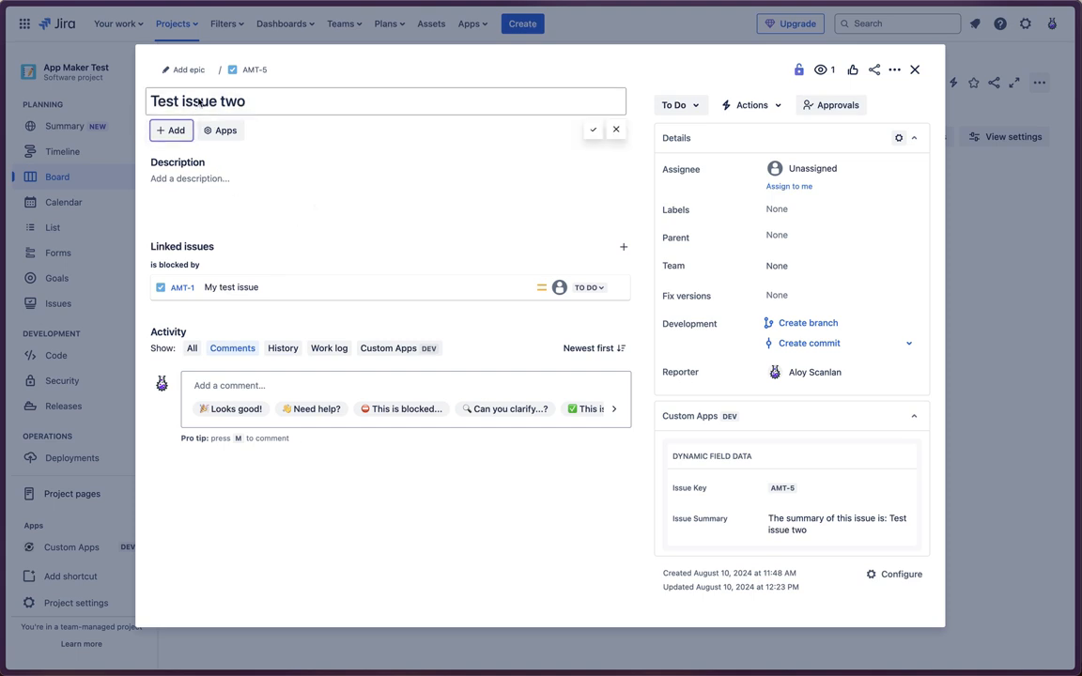
drag(890, 519, 898, 536)
click(897, 537)
click(915, 69)
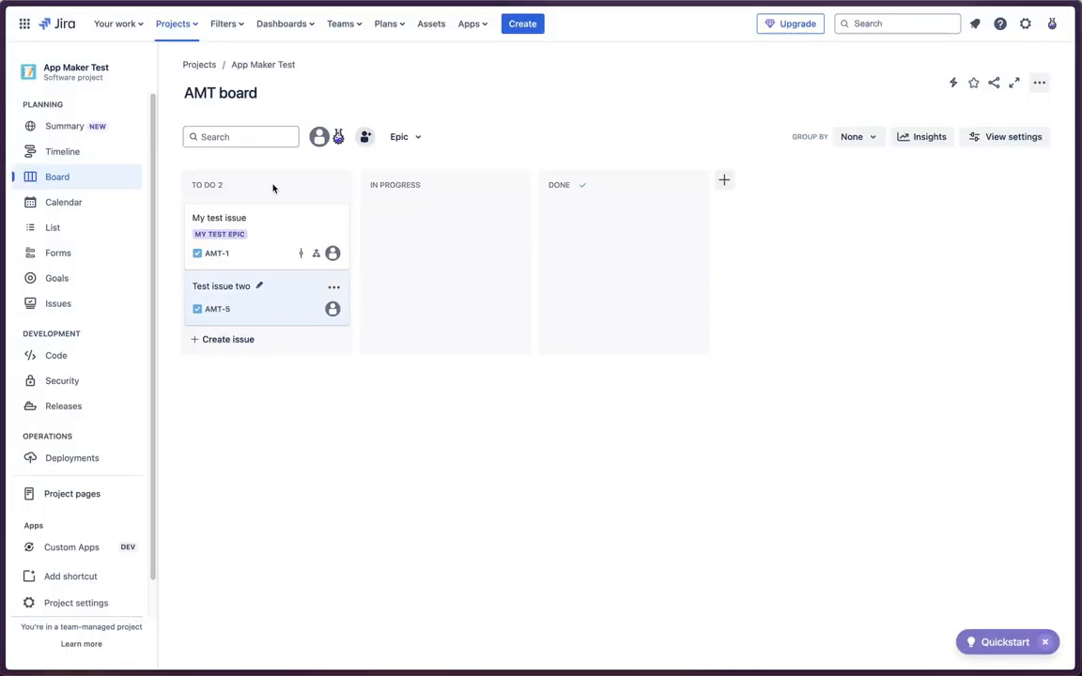
- Reopen "My test issue" and examine the fixed text and the dynamic part of the Issue Summary value
click(277, 226)
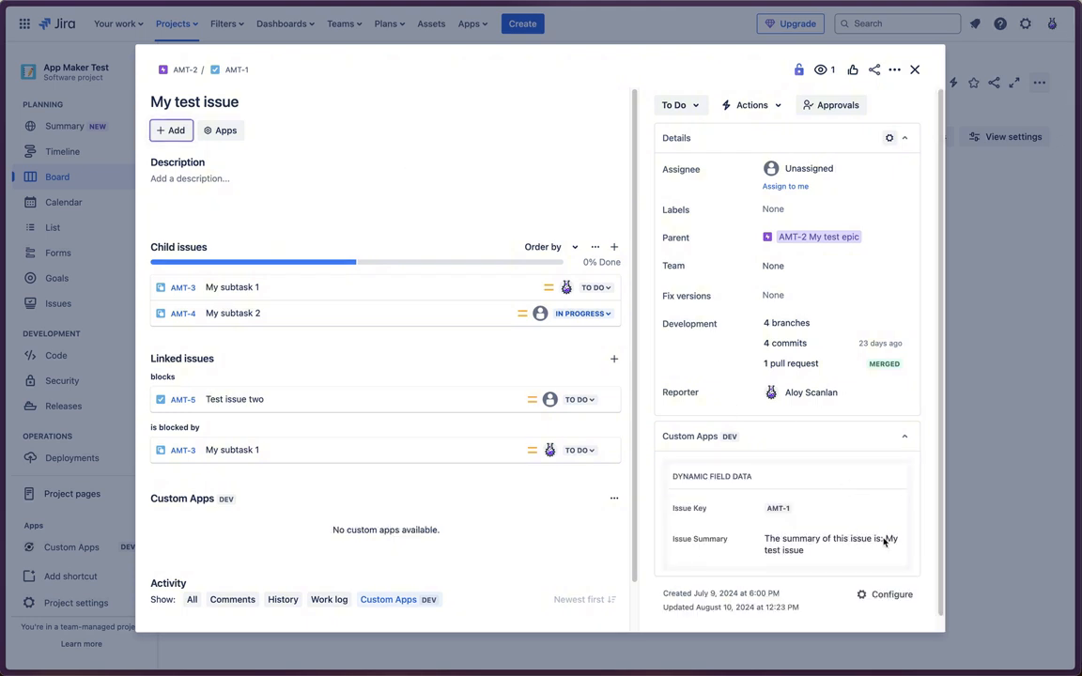
right_click(883, 541)
key(Escape)
drag(884, 541, 784, 535)
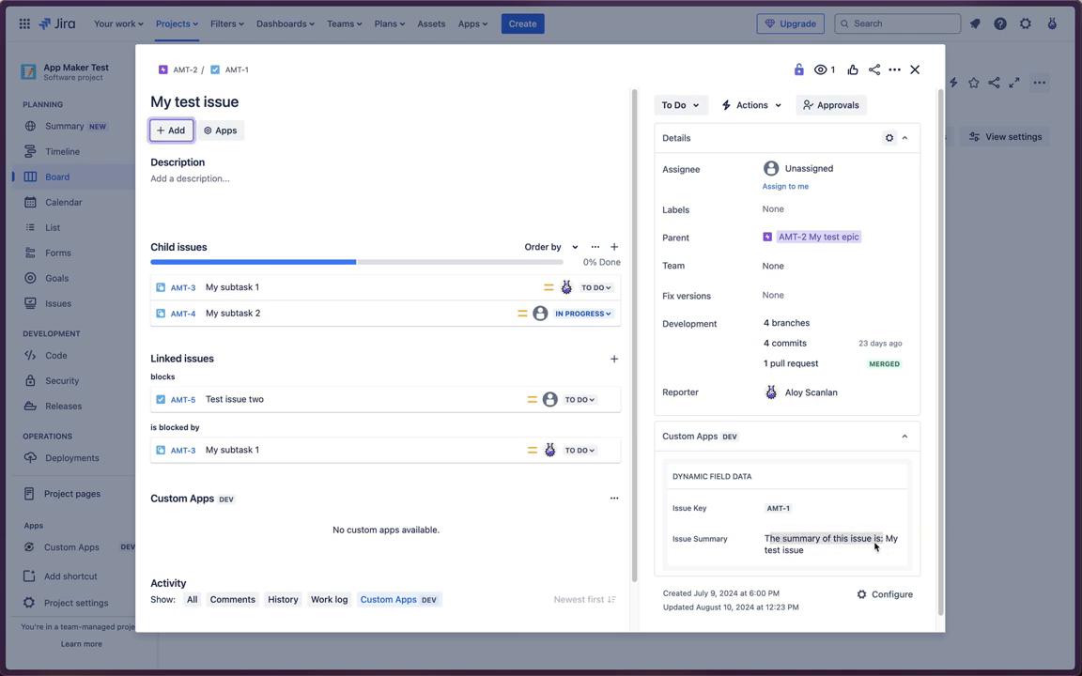
drag(887, 541, 890, 551)
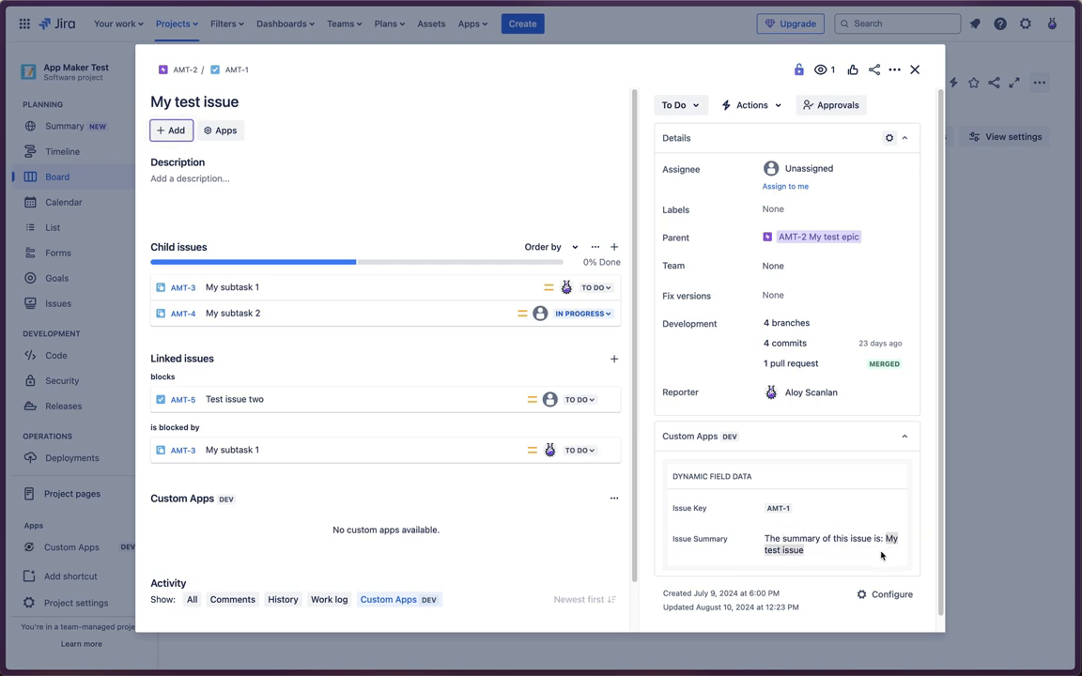
- Examine the full Issue Summary text in the Custom Apps panel of "My test issue"
click(790, 540)
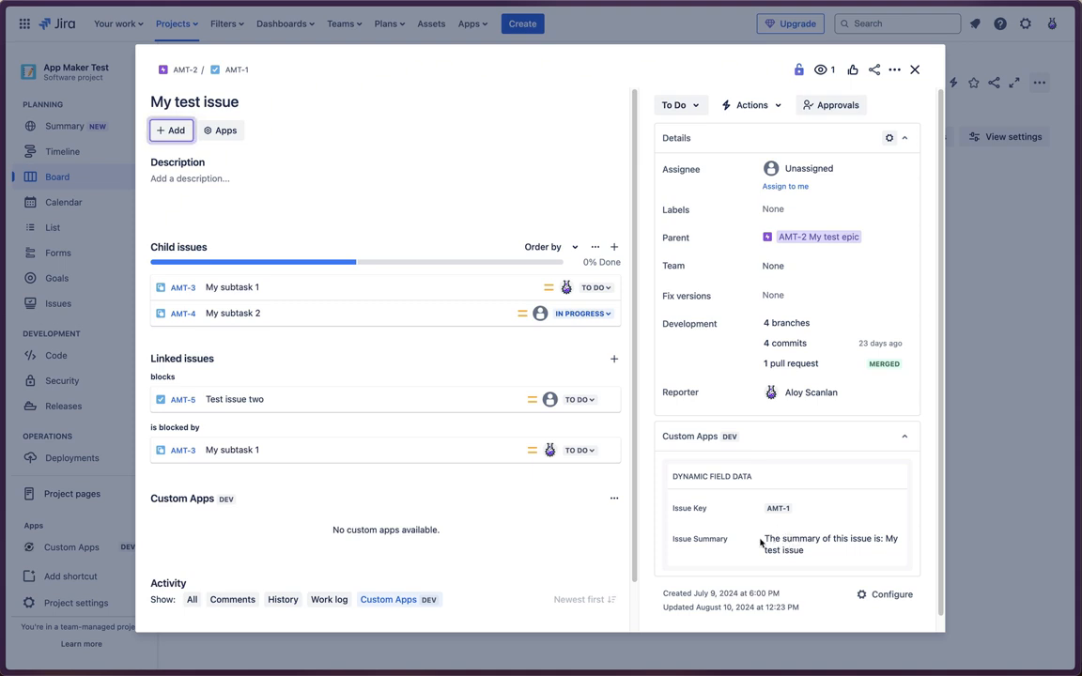
drag(766, 541, 879, 556)
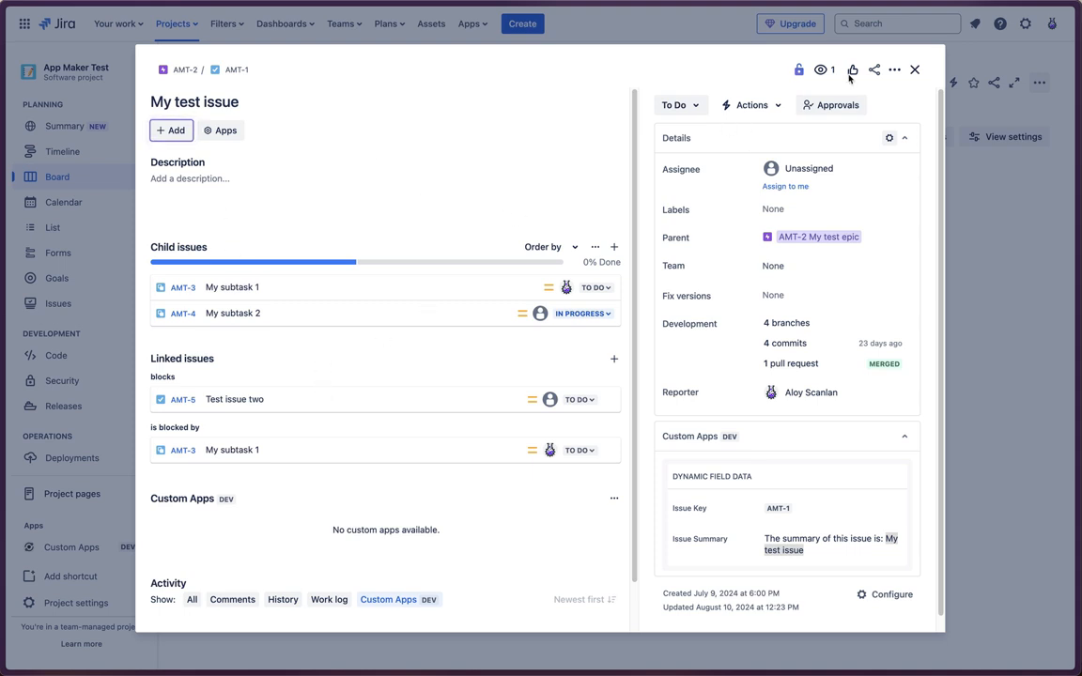
right_click(163, 166)
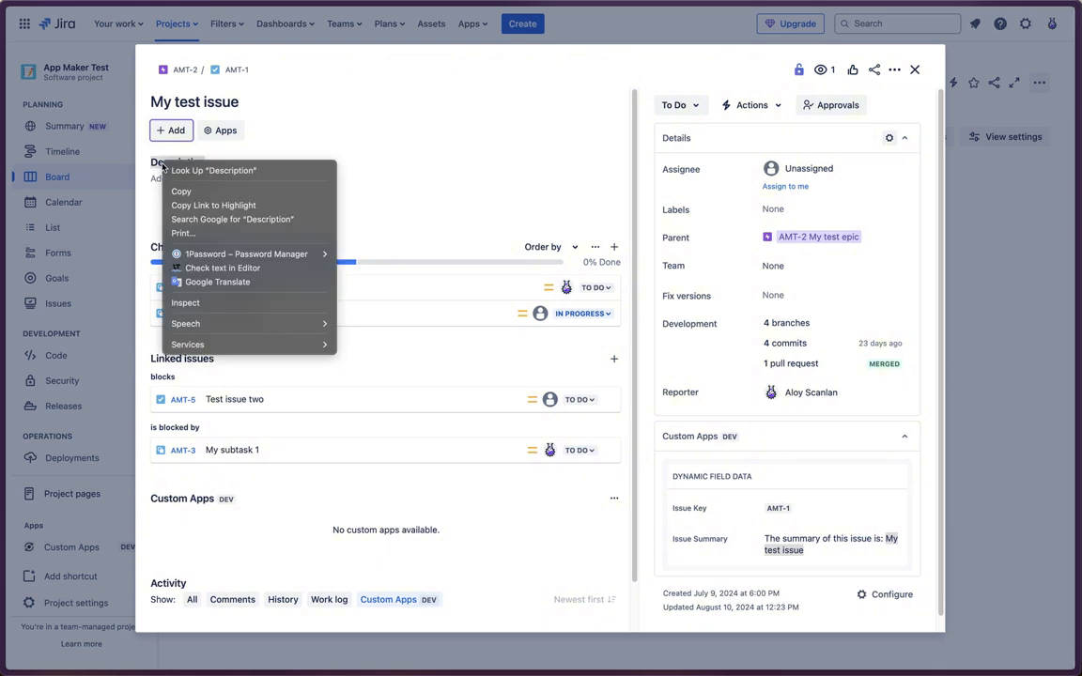
click(157, 166)
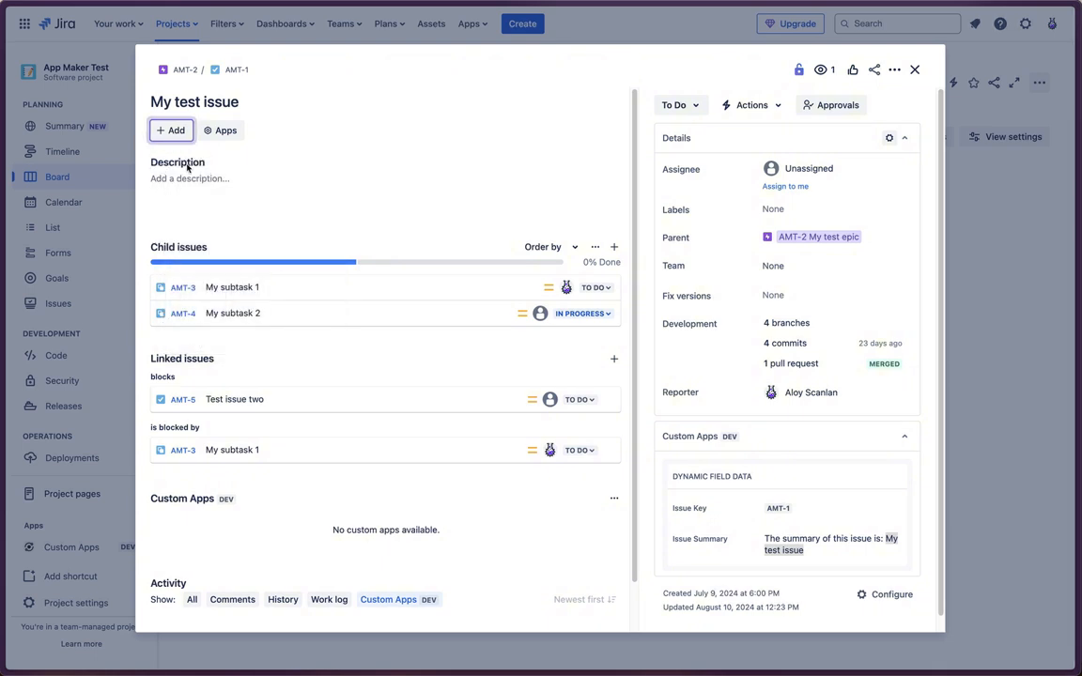
drag(167, 161, 187, 168)
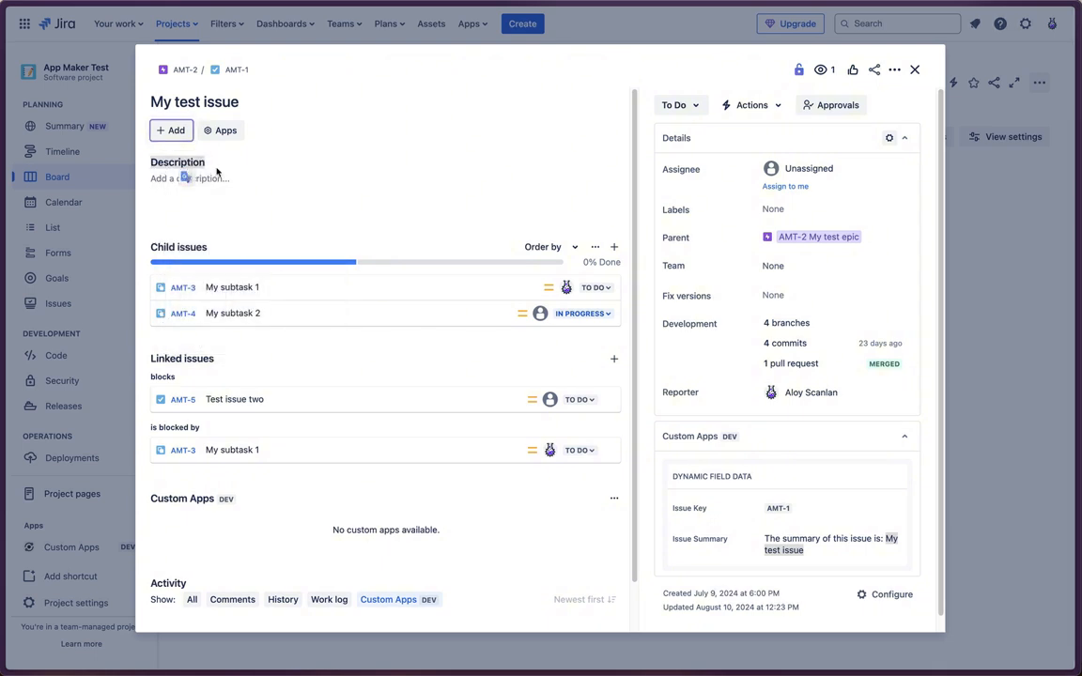
click(270, 163)
click(212, 183)
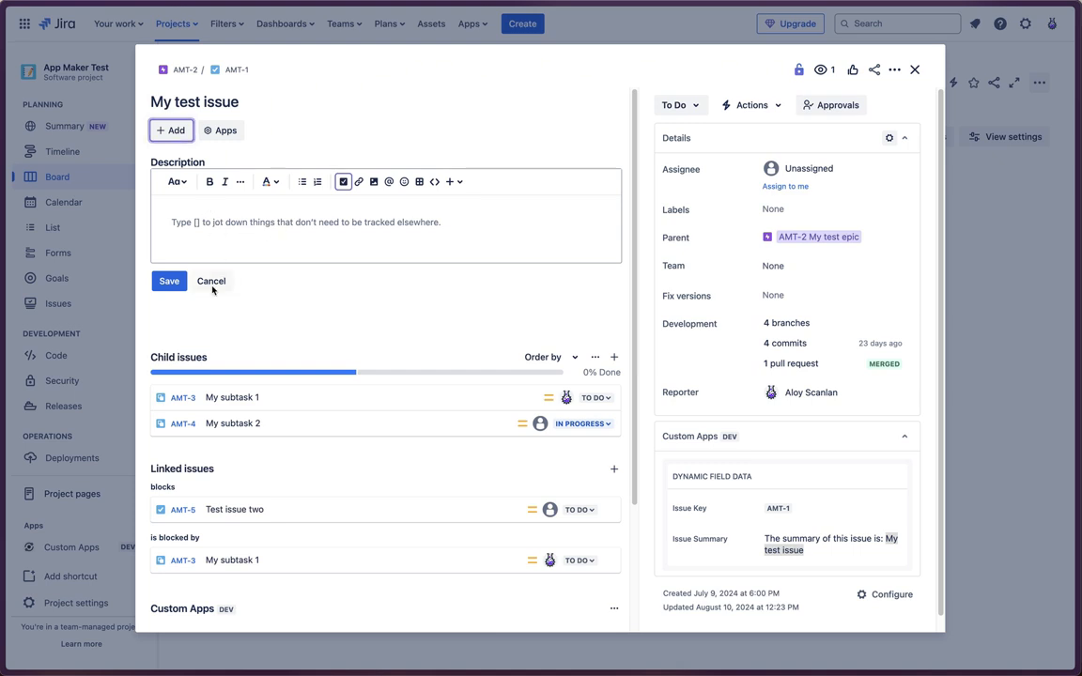
click(211, 282)
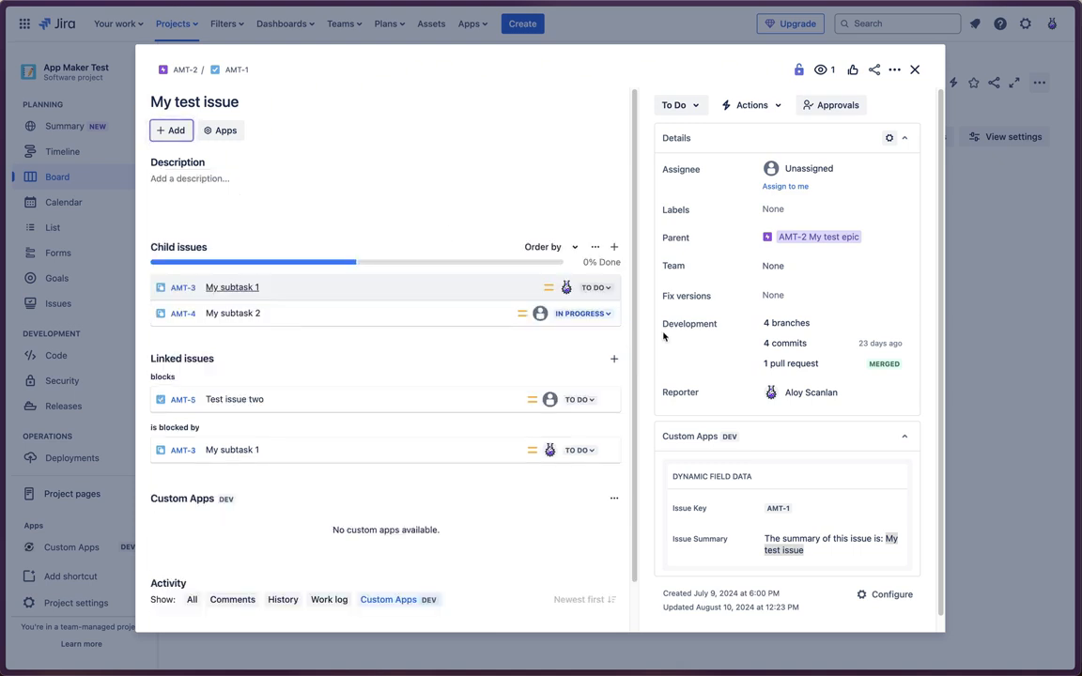
- Examine the Issue Summary value and the Issue Key label in the Custom Apps panel, and close the issue
drag(777, 539, 892, 553)
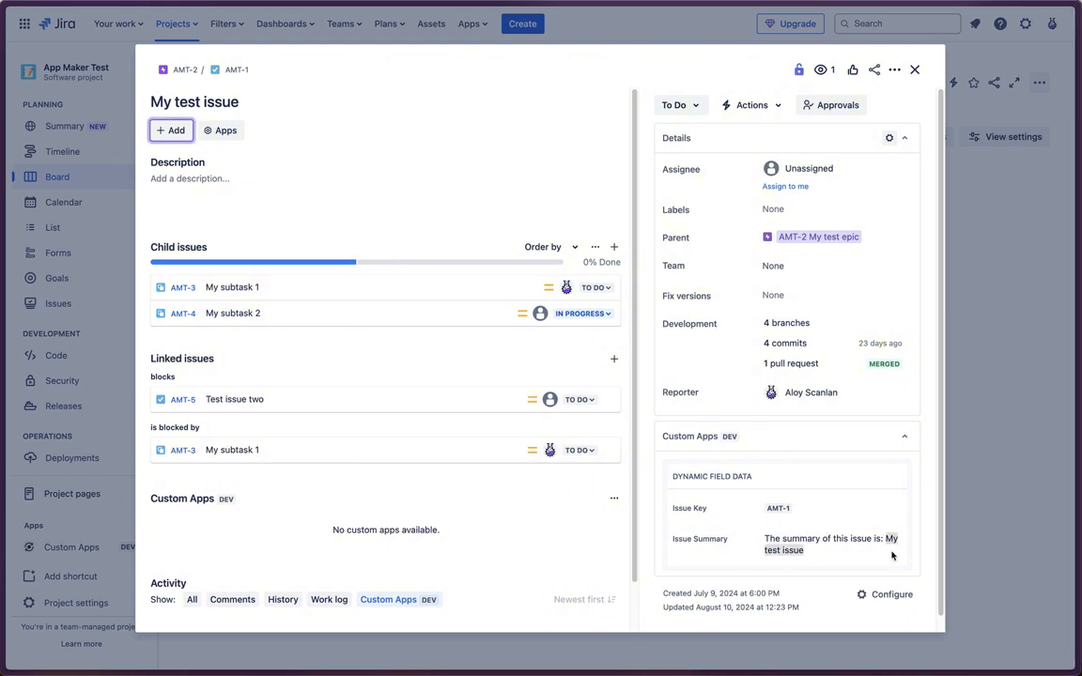
click(892, 553)
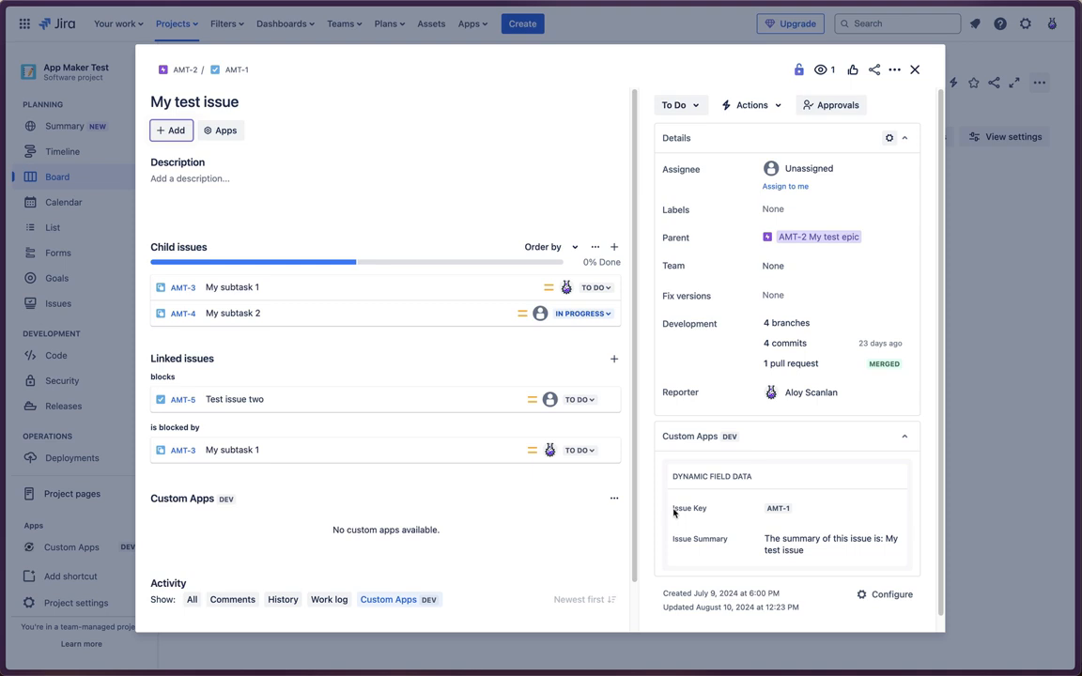
drag(673, 513, 703, 516)
click(709, 511)
click(915, 70)
- Go to the Custom Apps page in the Jira apps settings and open the my-first-app UI component for editing
click(1024, 24)
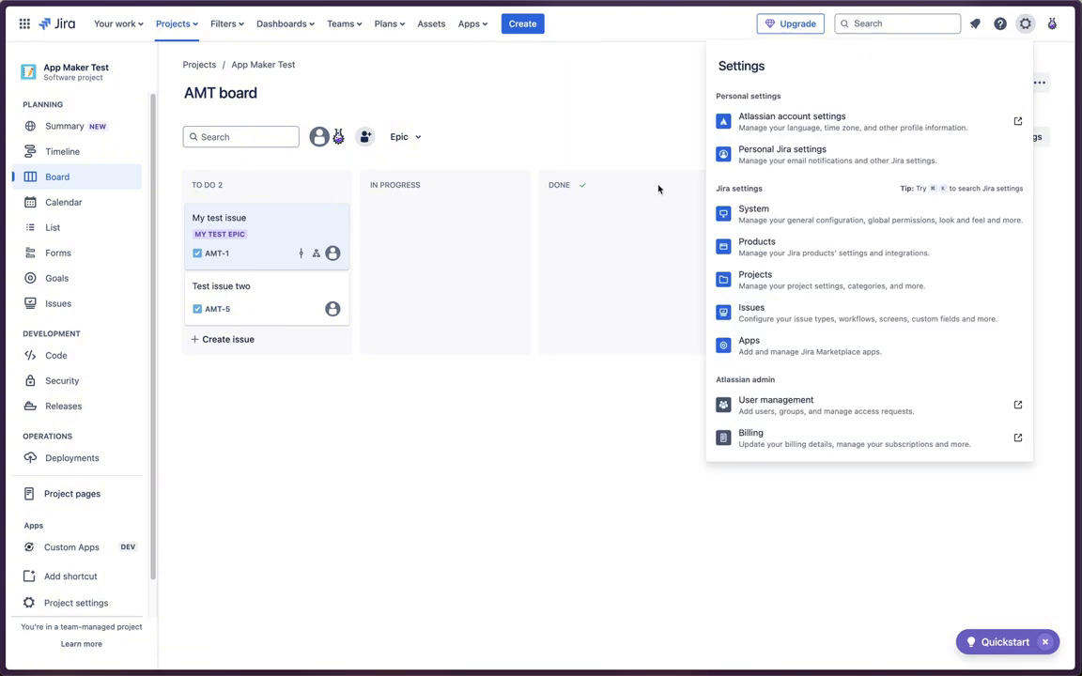
click(751, 343)
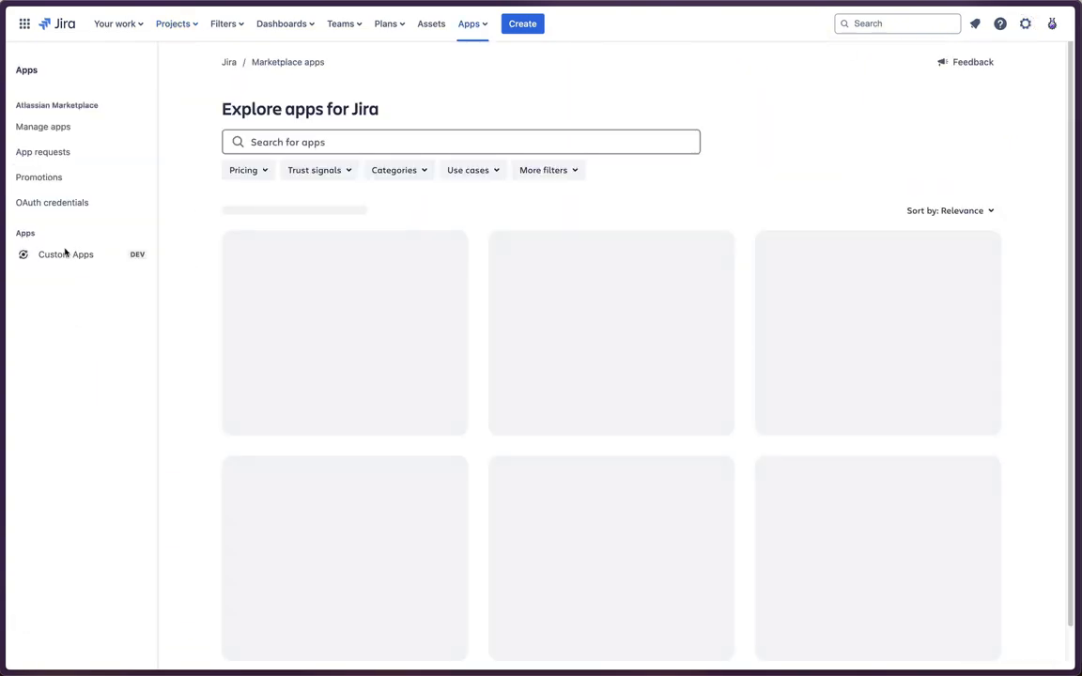
click(58, 256)
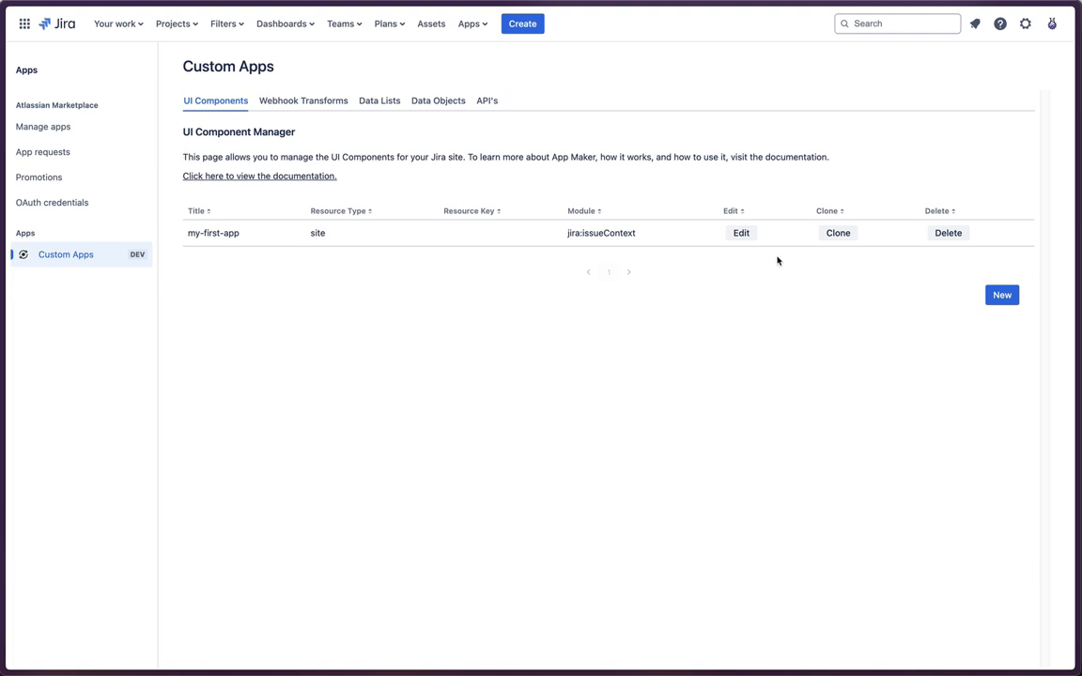
click(741, 234)
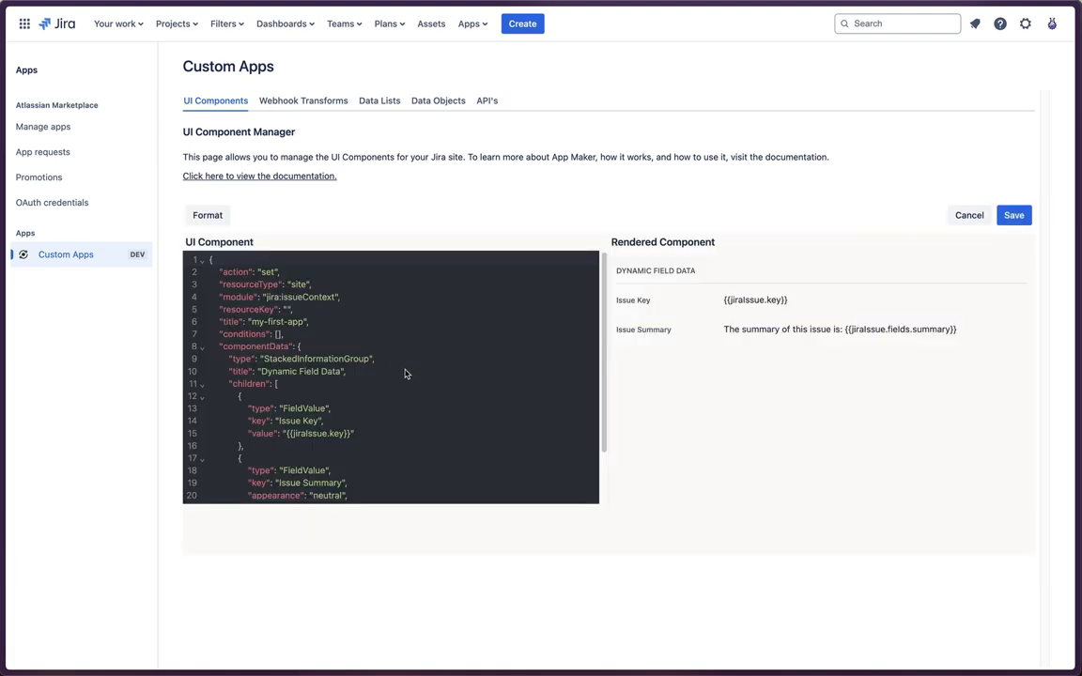
- Examine the {{jiraIssue.key}} and {{jiraIssue.fields.summary}} expressions in the component's Issue Key and Issue Summary values
scroll(375, 414, down, 1)
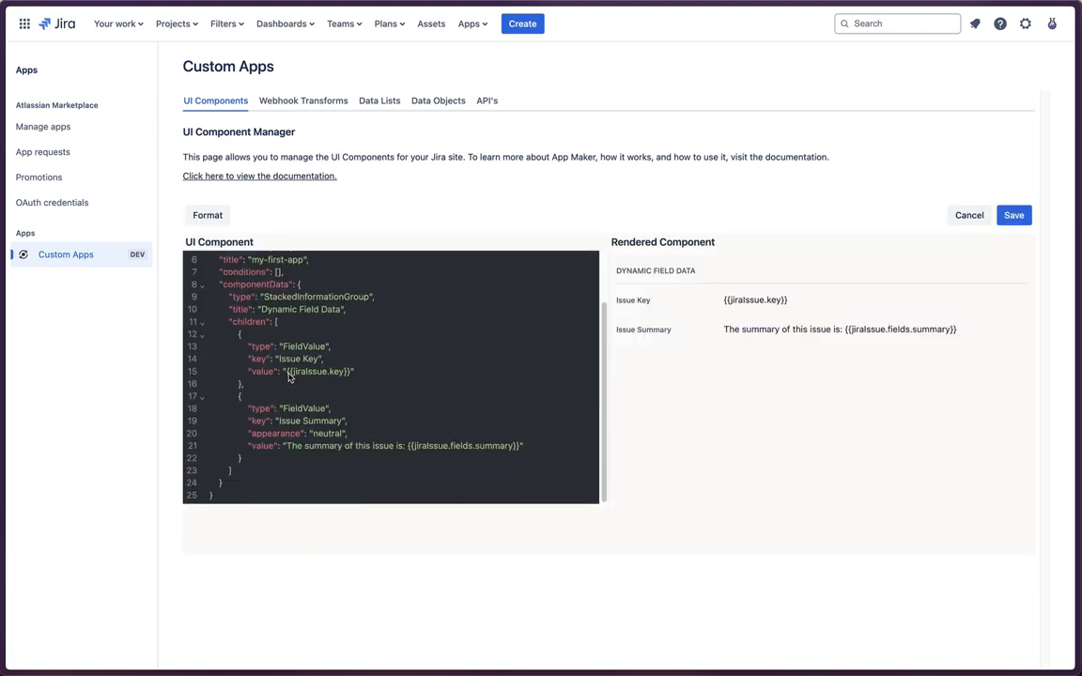
drag(286, 374, 347, 375)
click(336, 376)
drag(288, 447, 523, 451)
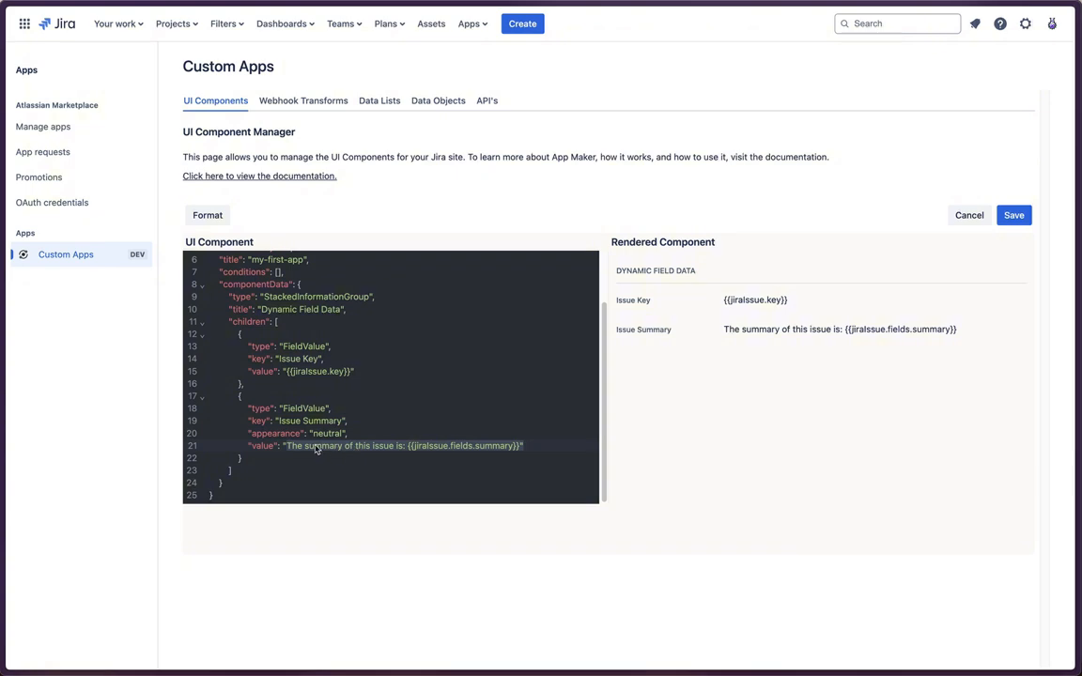
drag(407, 451, 507, 451)
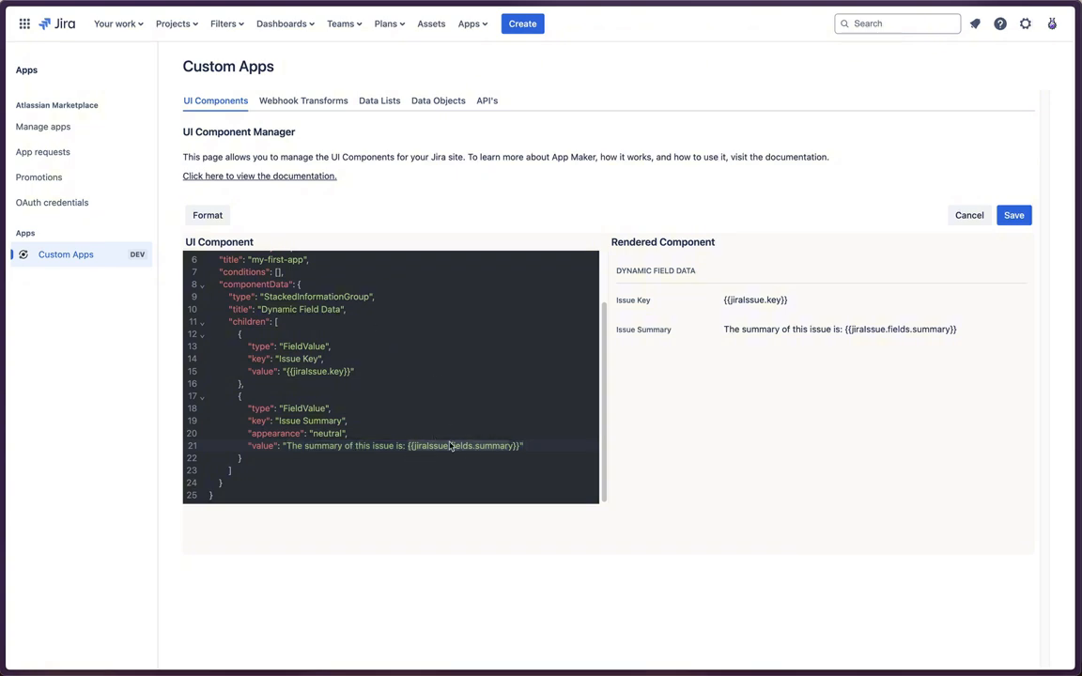
click(519, 446)
key(BackSpace)
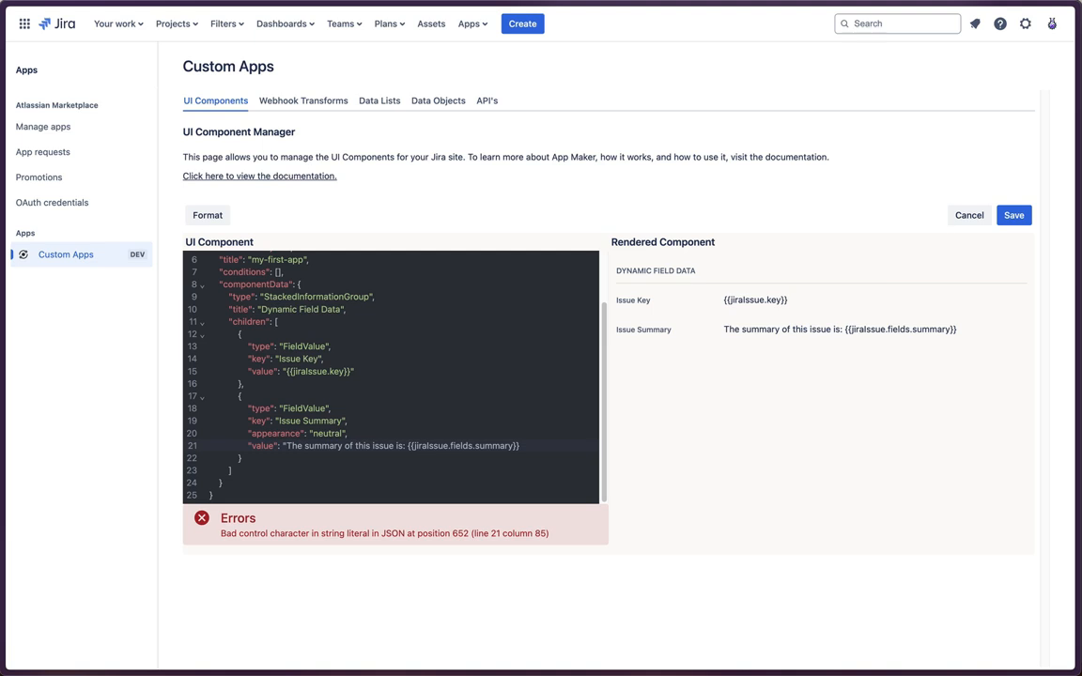
text("")
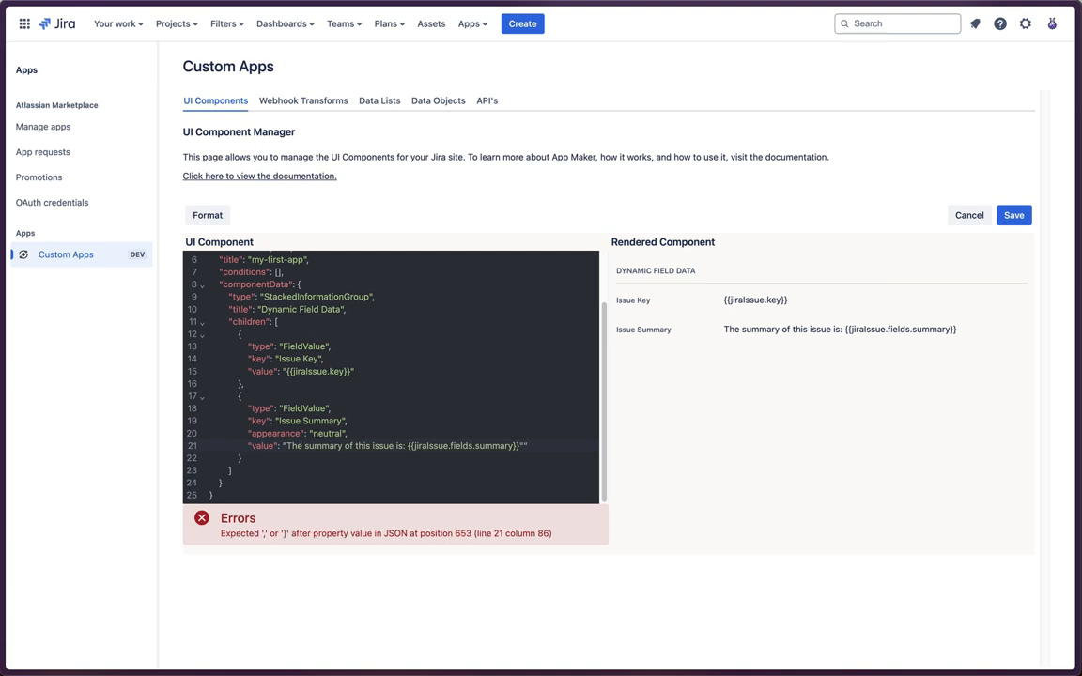
key(BackSpace)
right_click(132, 291)
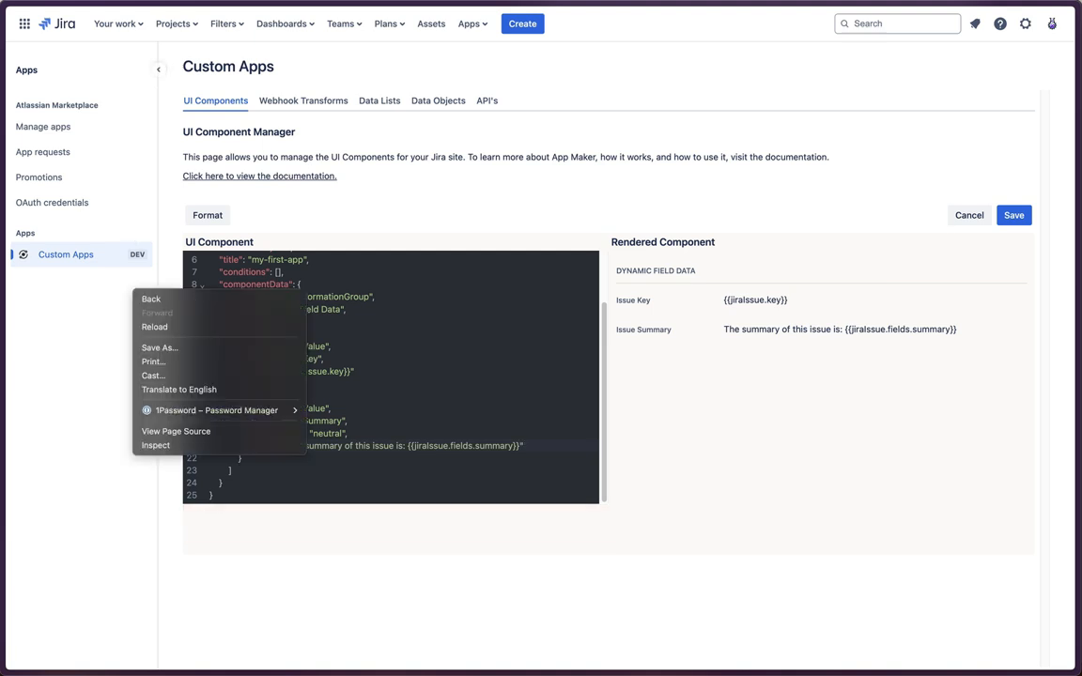
key(Escape)
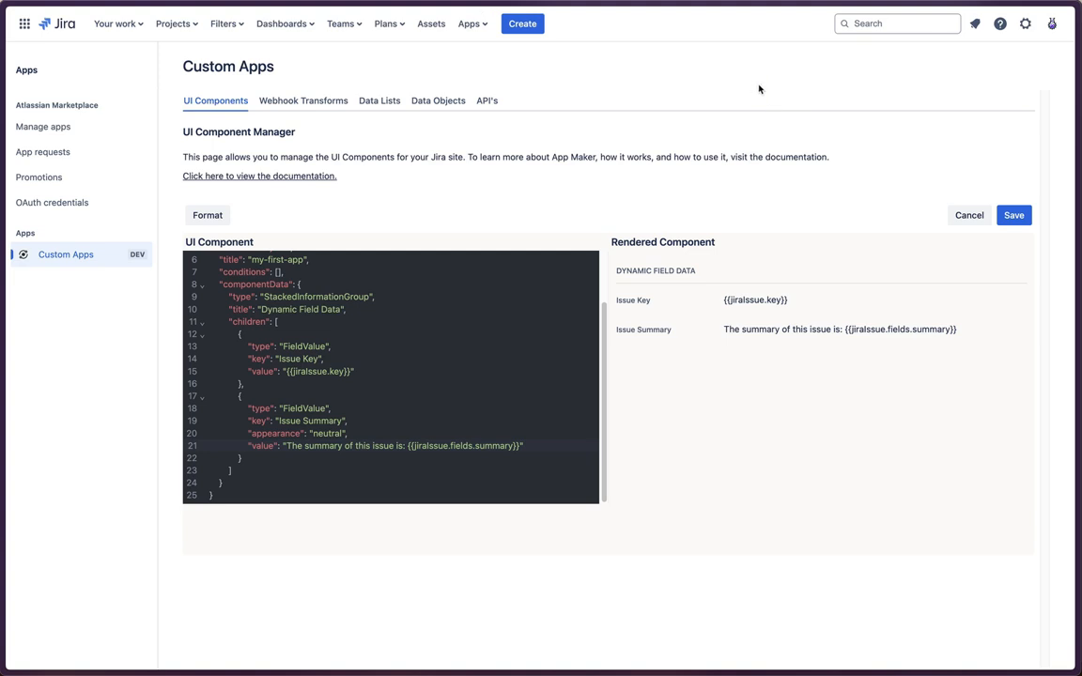
- Return to the App Maker Test project board and open "Test issue two"
click(158, 21)
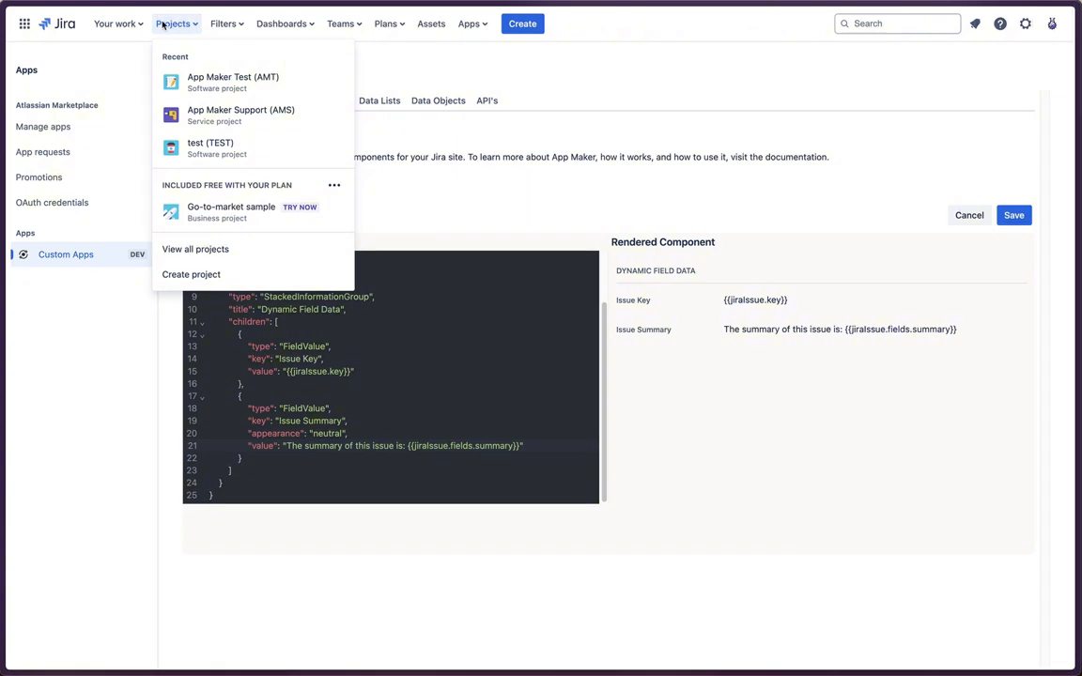
click(250, 82)
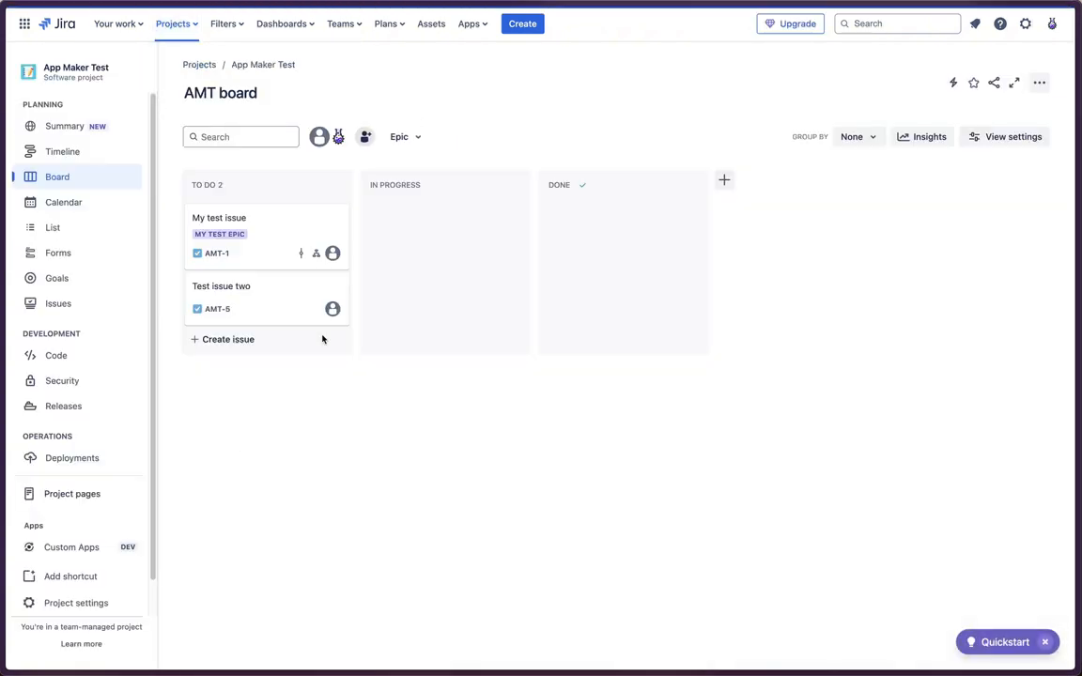
click(322, 301)
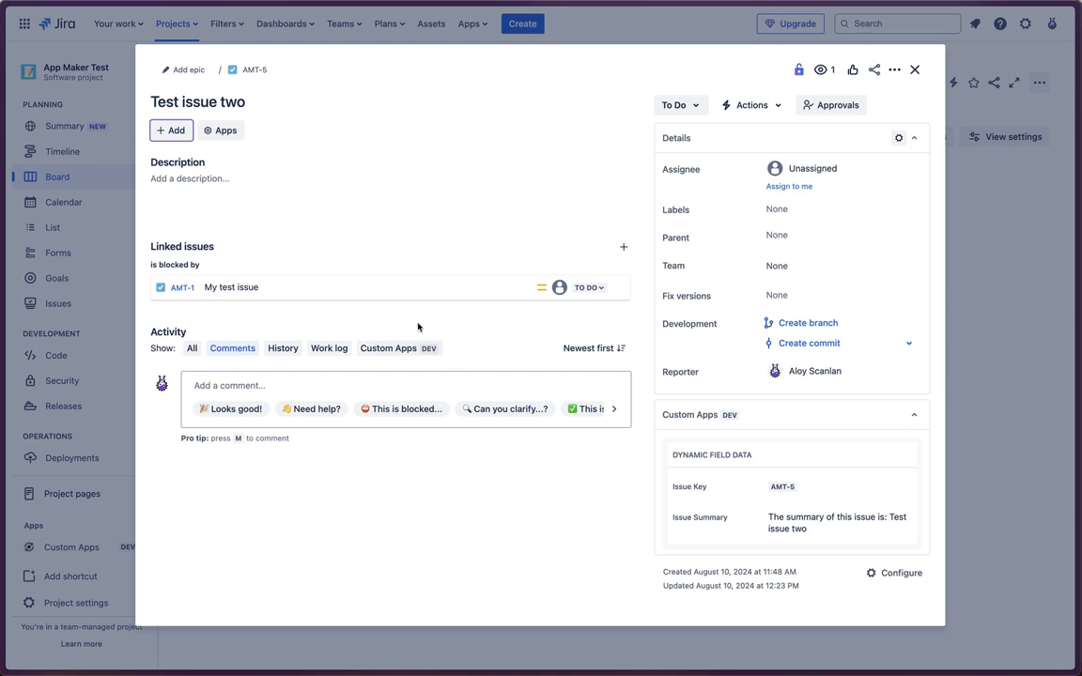
- Change the issue's summary to "Test issue 2" and save it
click(258, 105)
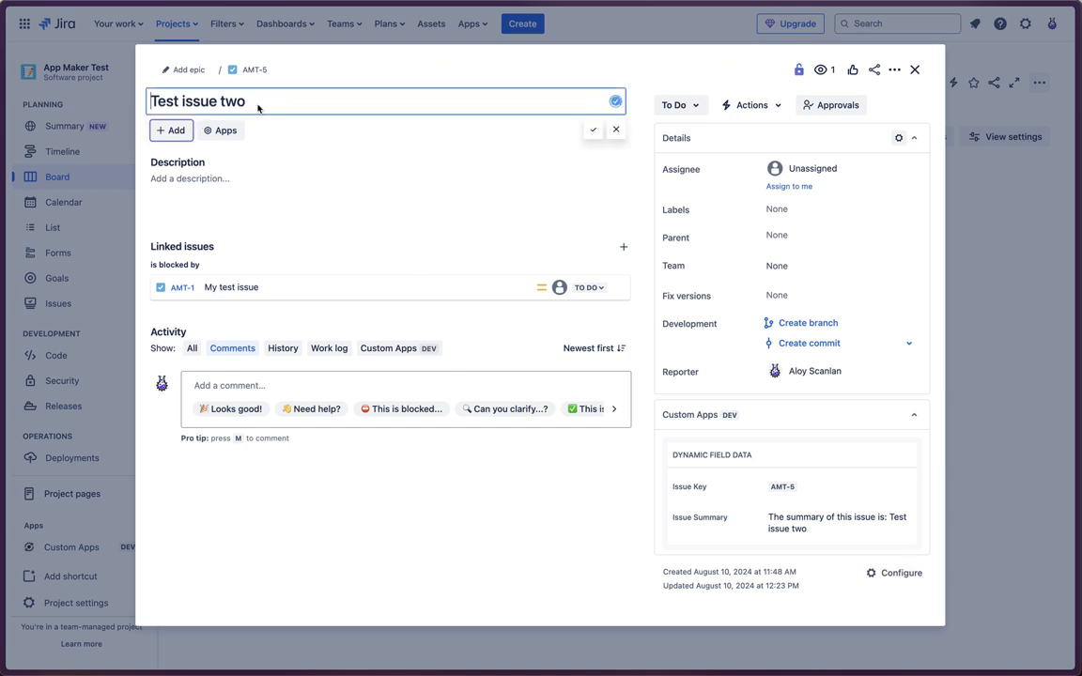
key(BackSpace)
key(BackSpace)
key(BackSpace)
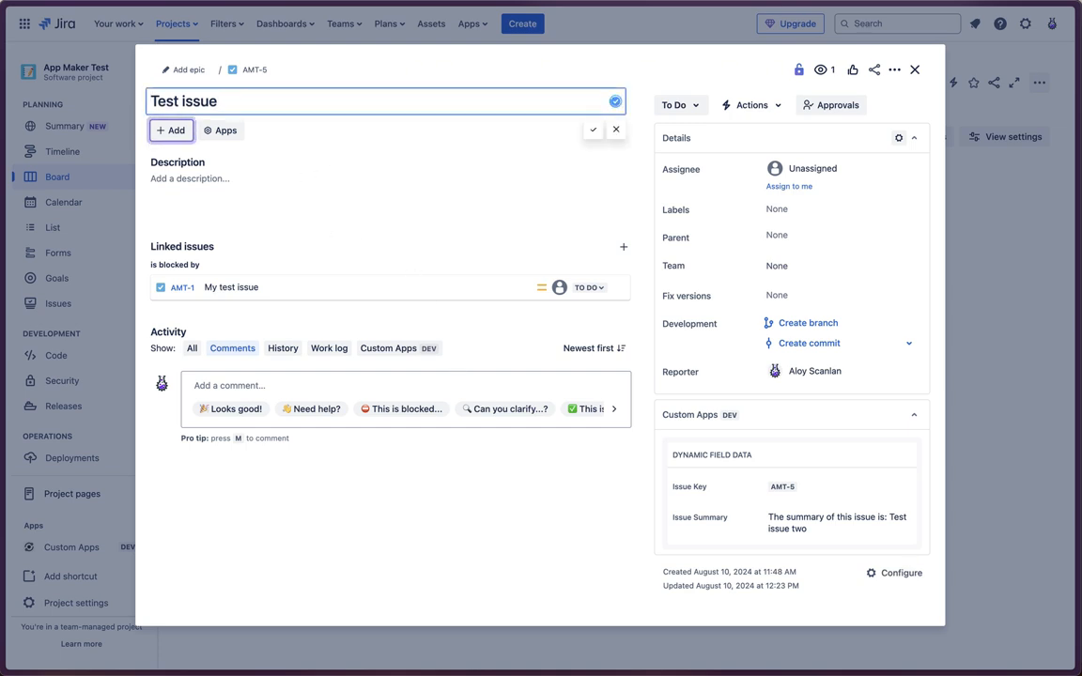
text(2)
click(590, 131)
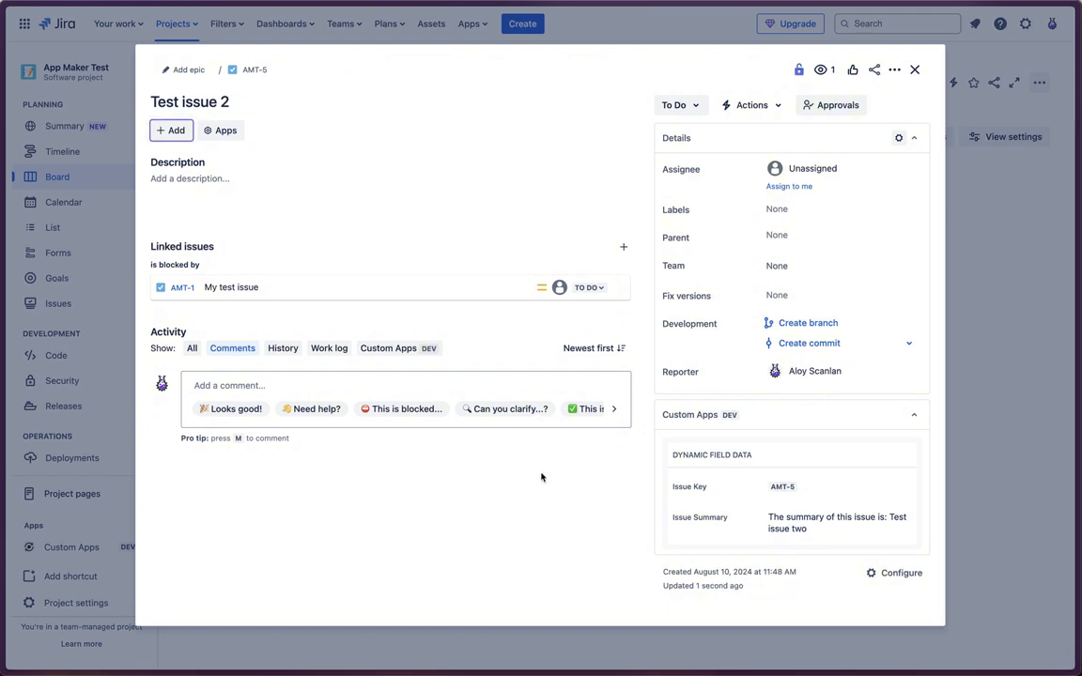
- Close and reopen "Test issue 2", and check the dynamic Issue Summary value in its Custom Apps panel
click(606, 44)
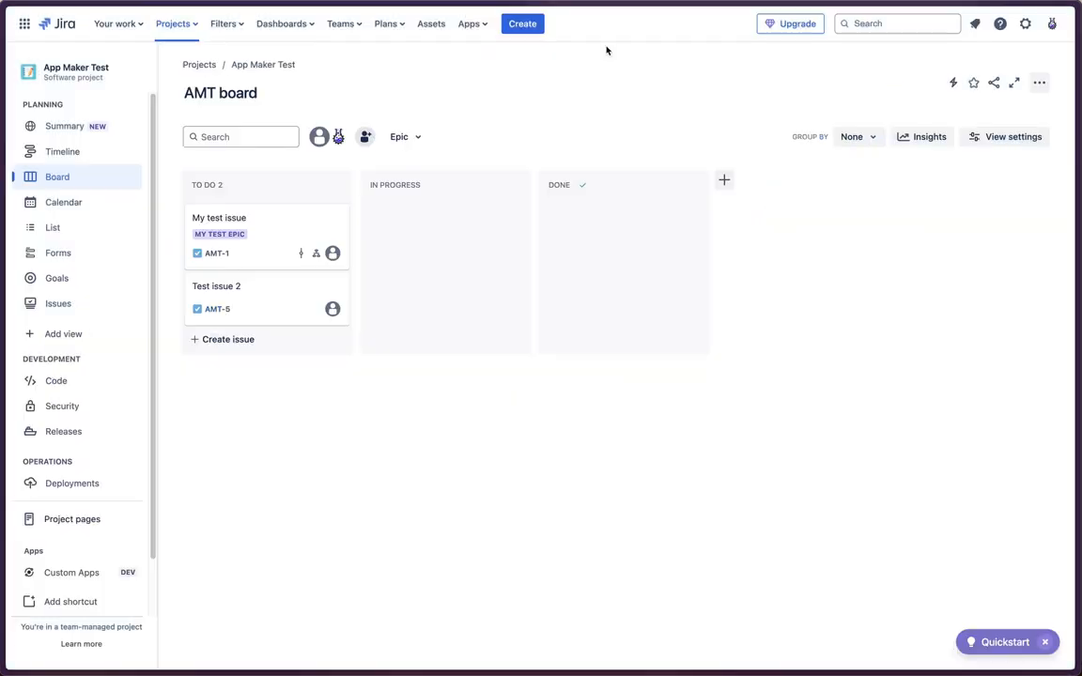
click(279, 308)
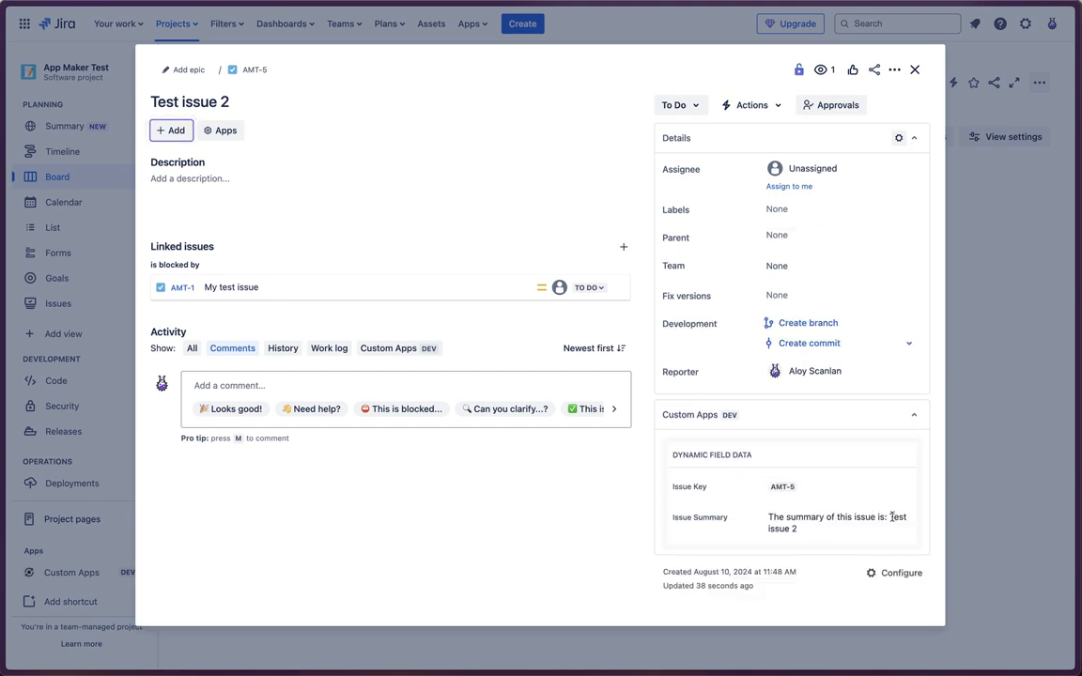
drag(721, 518, 892, 513)
click(891, 513)
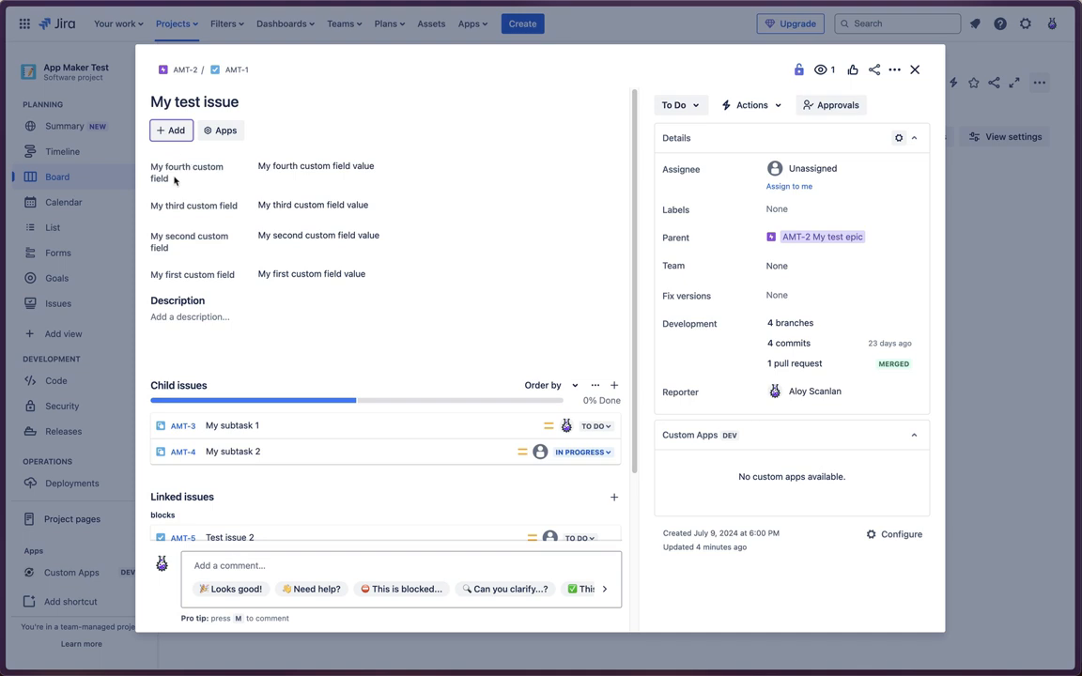
- Examine the four custom fields and their values above the description of "My test issue"
drag(173, 167, 316, 297)
click(381, 298)
drag(389, 276, 166, 167)
click(192, 162)
- Open field management for the Task issue type, move the four custom fields from Description fields to the start of Context fields, and save the changes
click(899, 138)
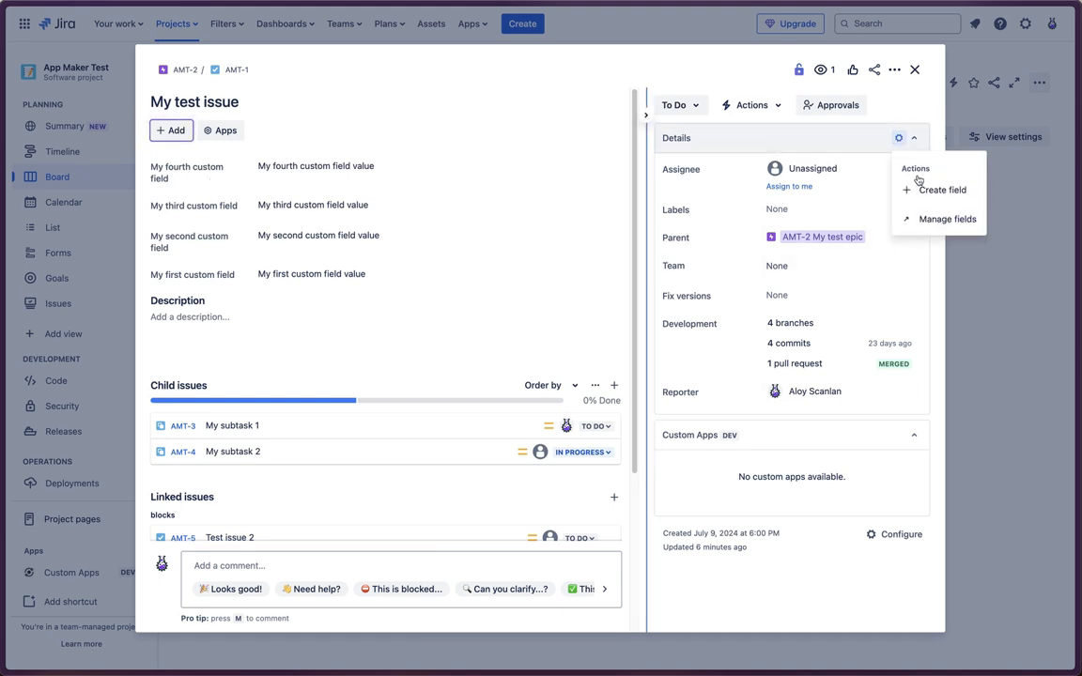
click(932, 219)
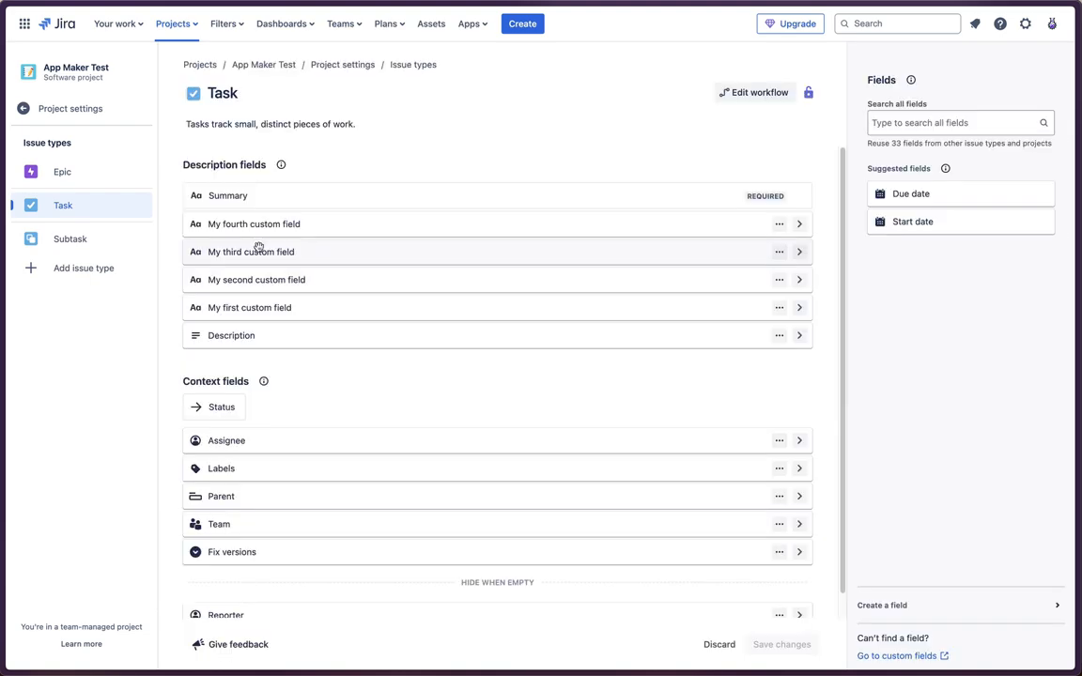
drag(367, 229, 381, 438)
drag(356, 234, 365, 464)
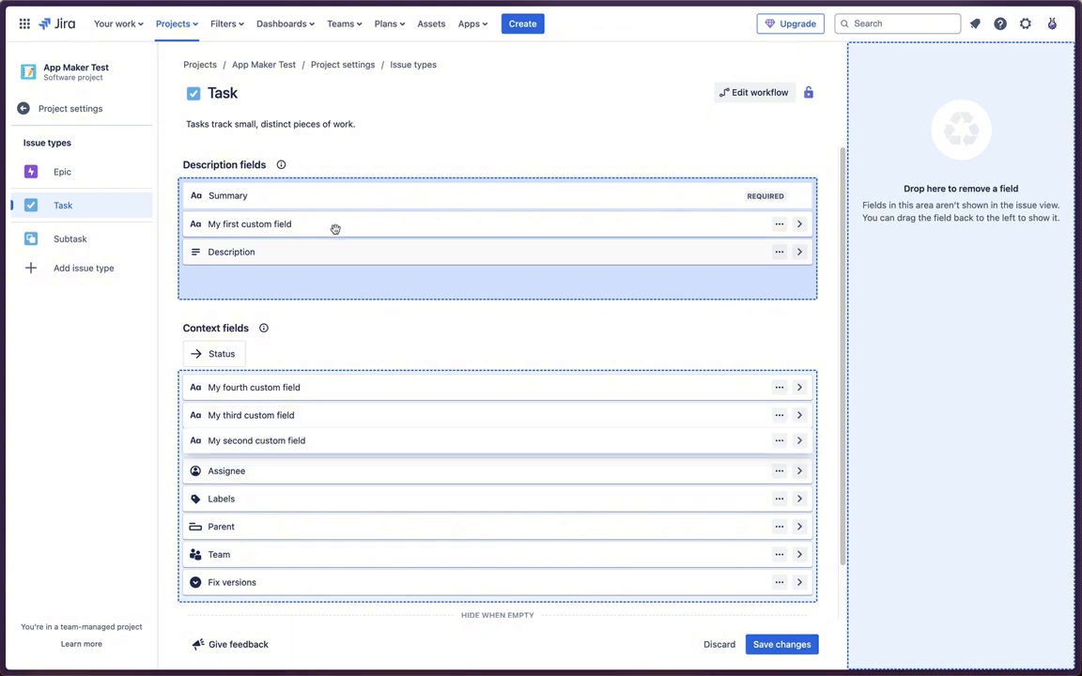
drag(335, 227, 336, 449)
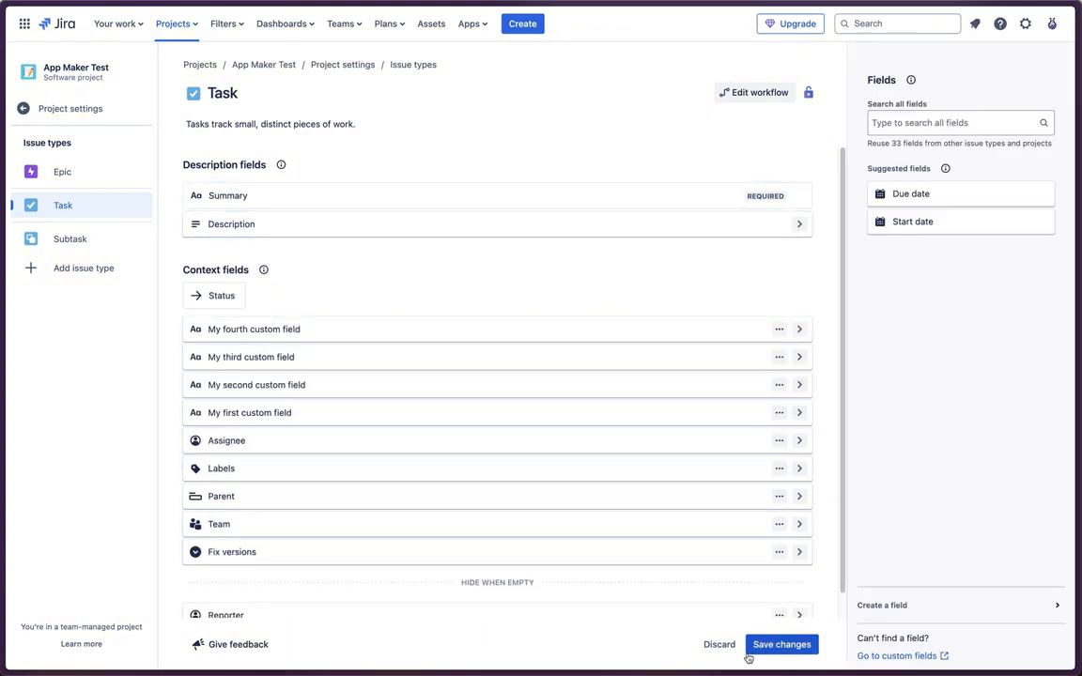
click(765, 646)
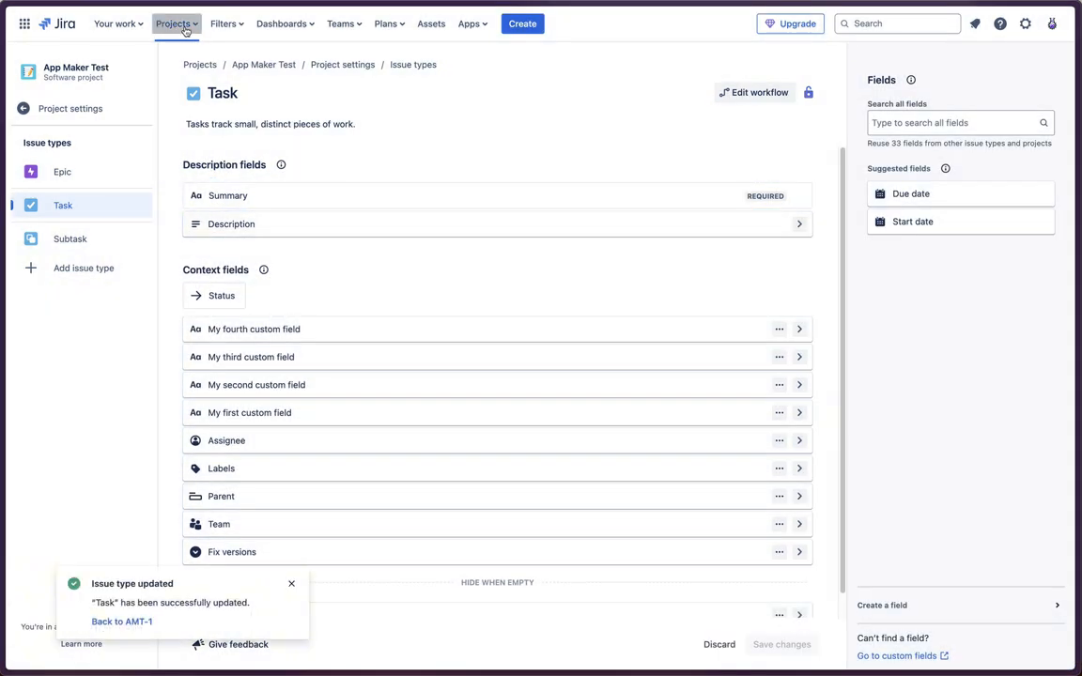
- Return to the App Maker Test project board
click(186, 30)
click(215, 79)
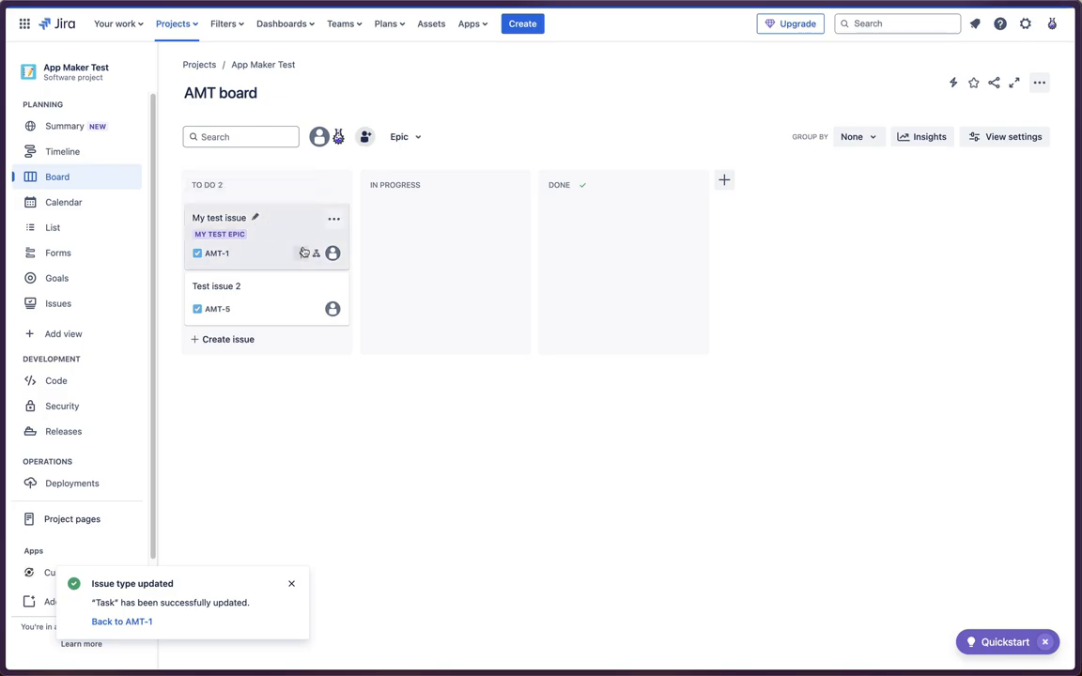
- Open "My test issue" and examine the four custom fields, the other Details fields and the Custom Apps panel
click(292, 238)
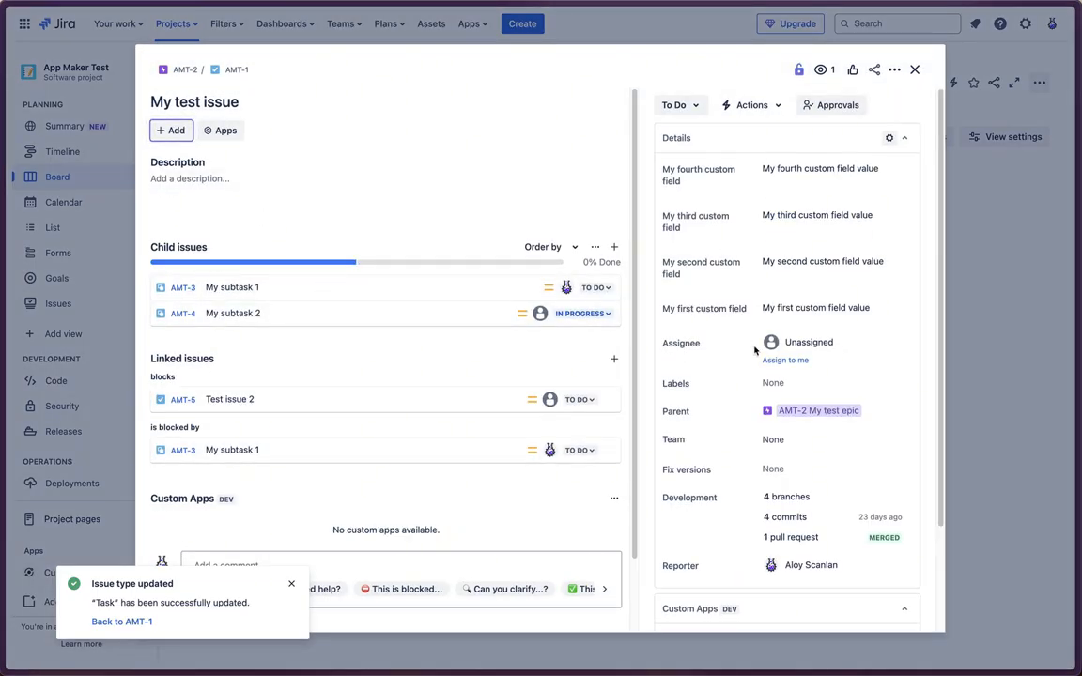
scroll(770, 212, down, 3)
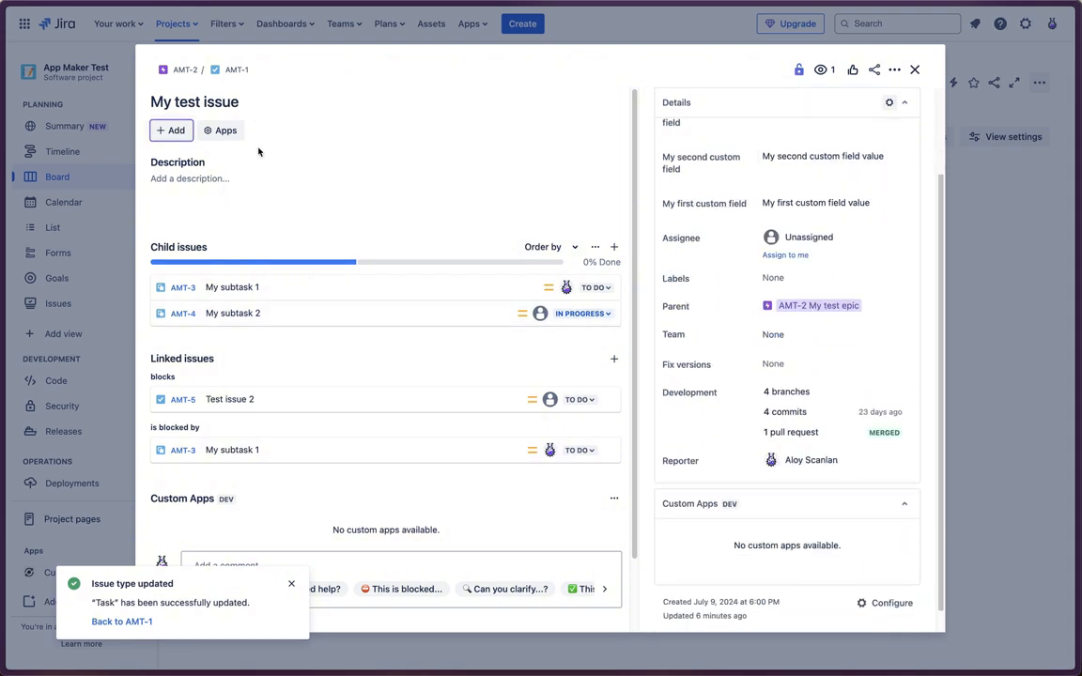
scroll(714, 310, up, 3)
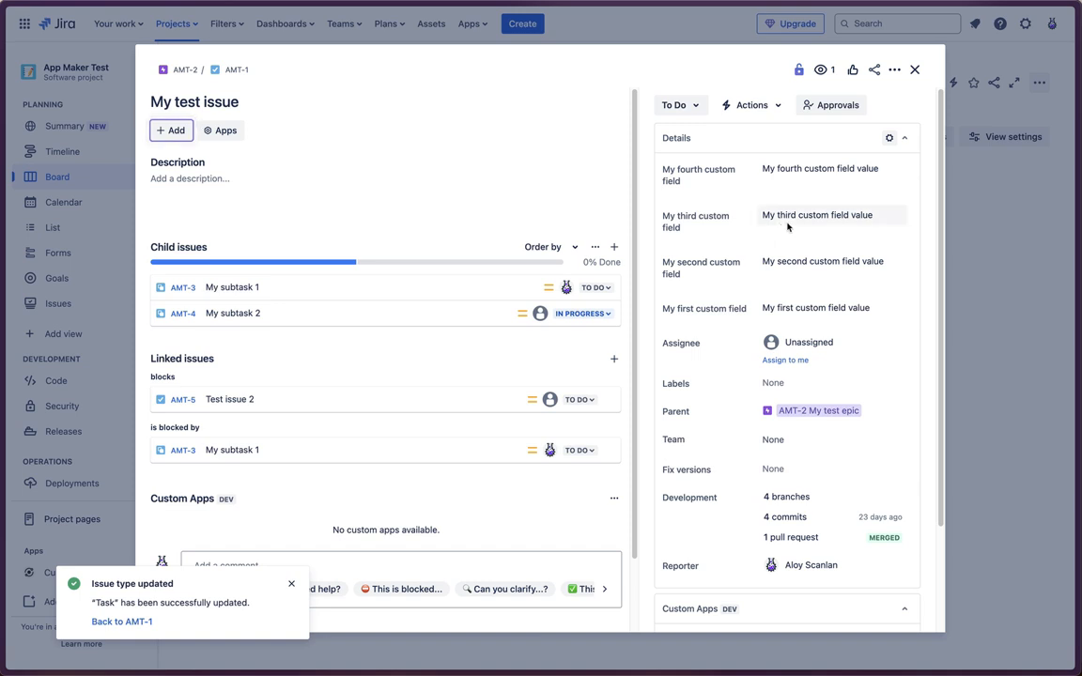
scroll(719, 188, down, 1)
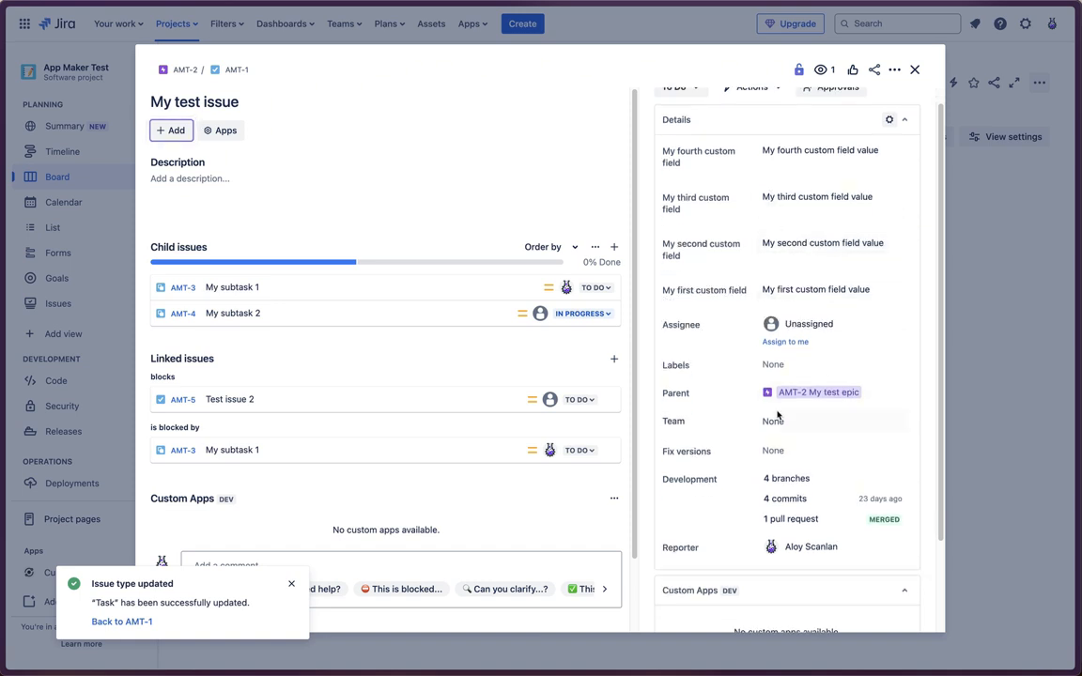
scroll(778, 415, down, 1)
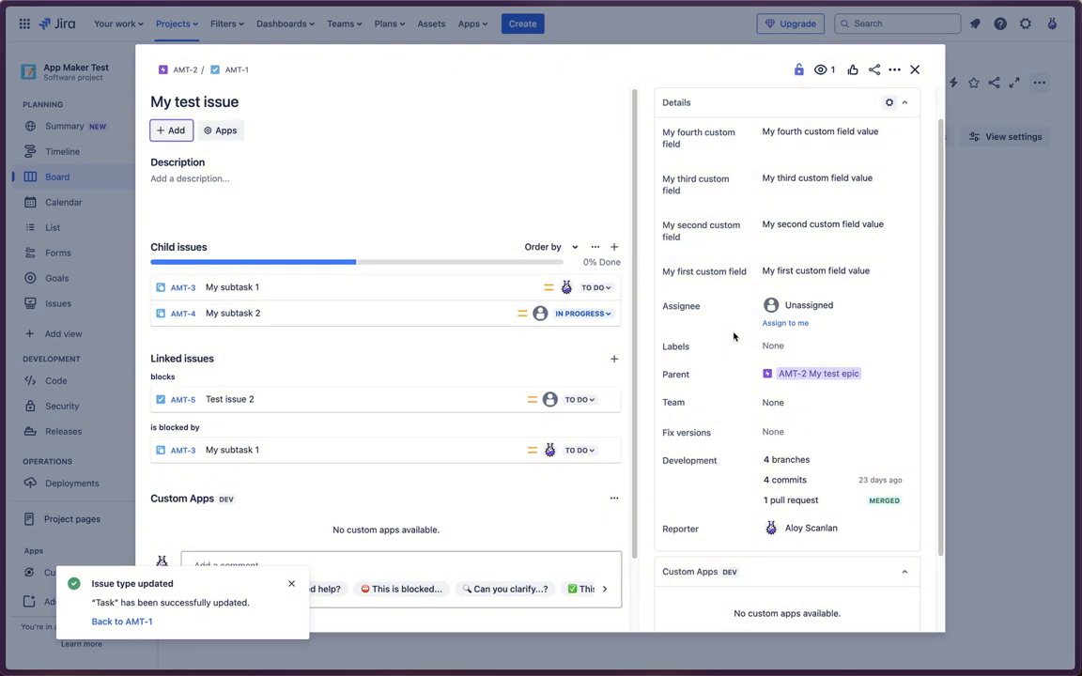
scroll(735, 334, down, 3)
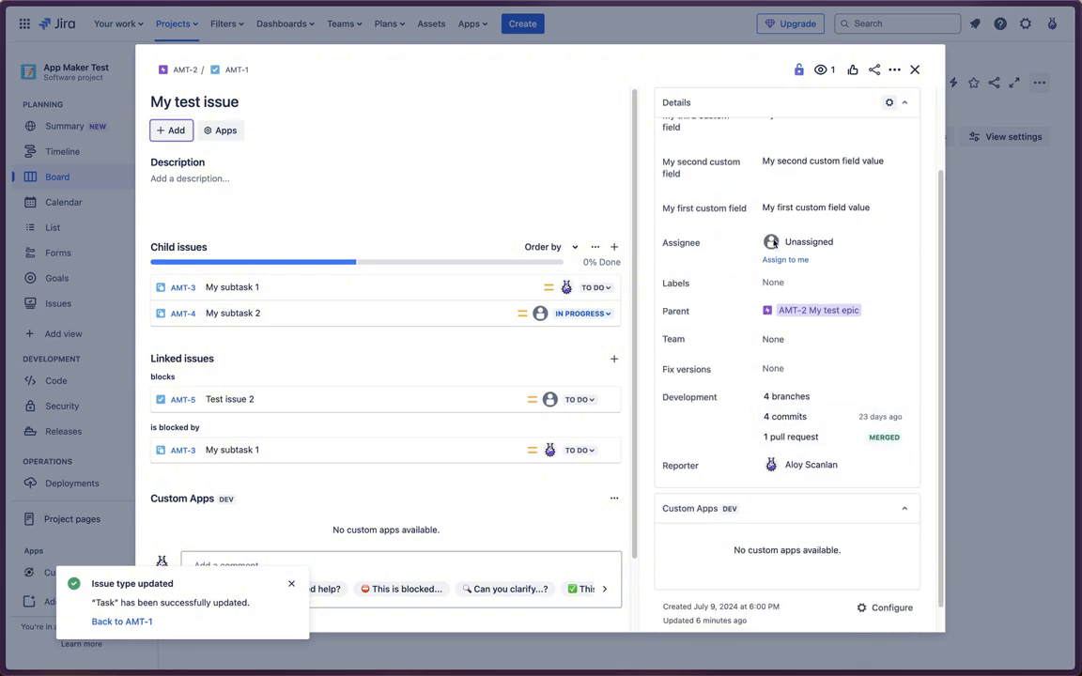
scroll(733, 329, up, 4)
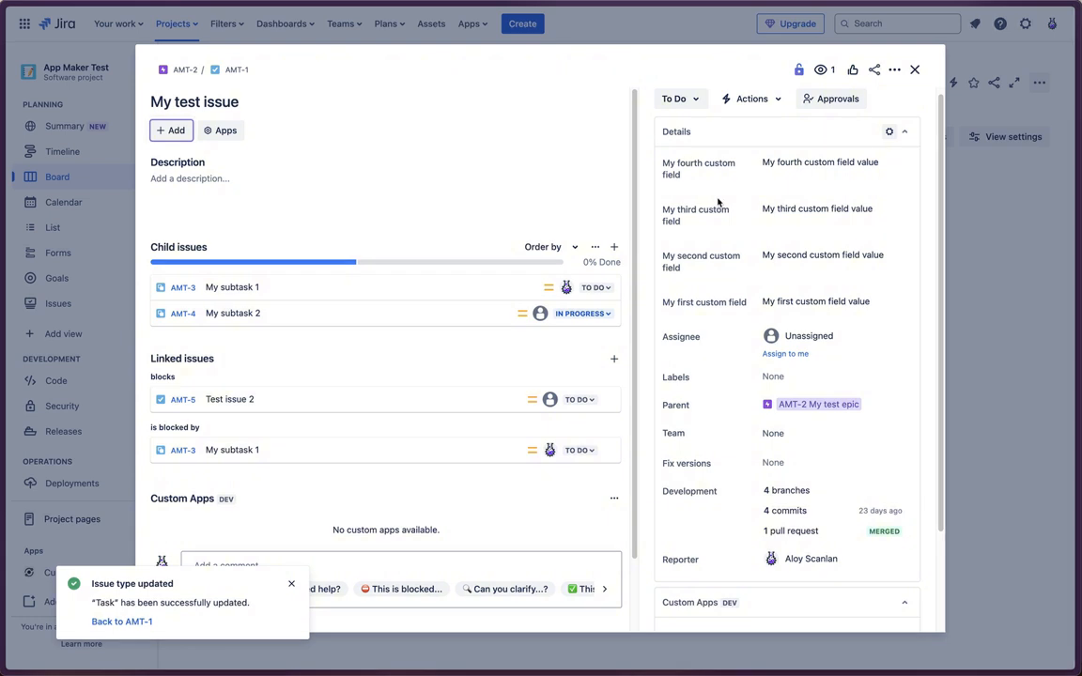
scroll(749, 481, up, 1)
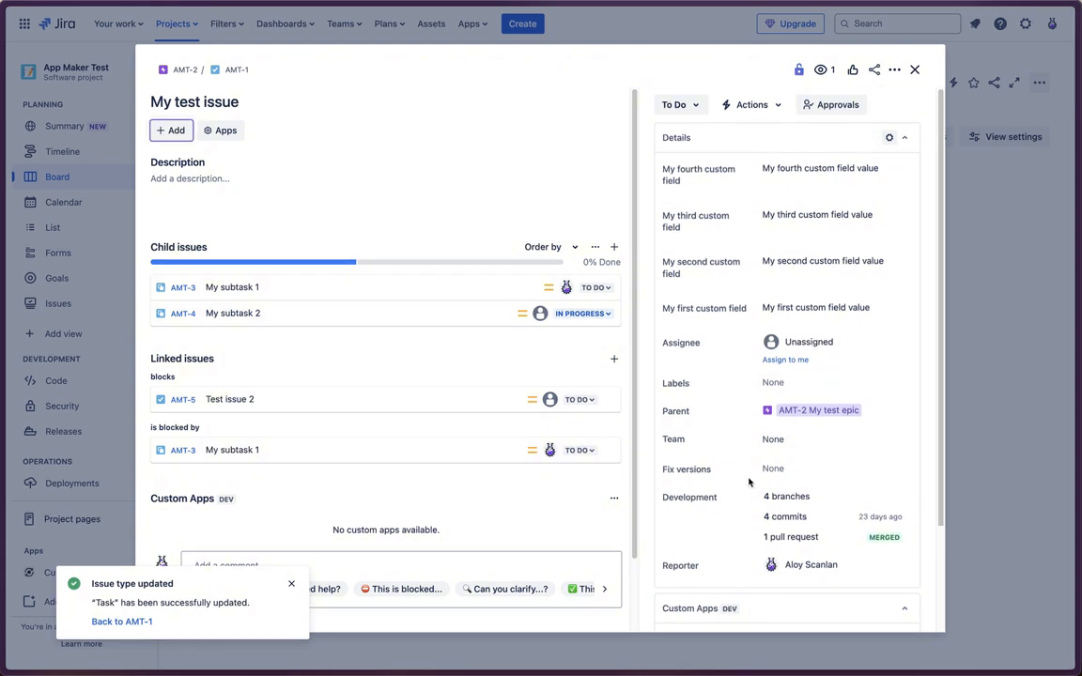
scroll(748, 482, down, 3)
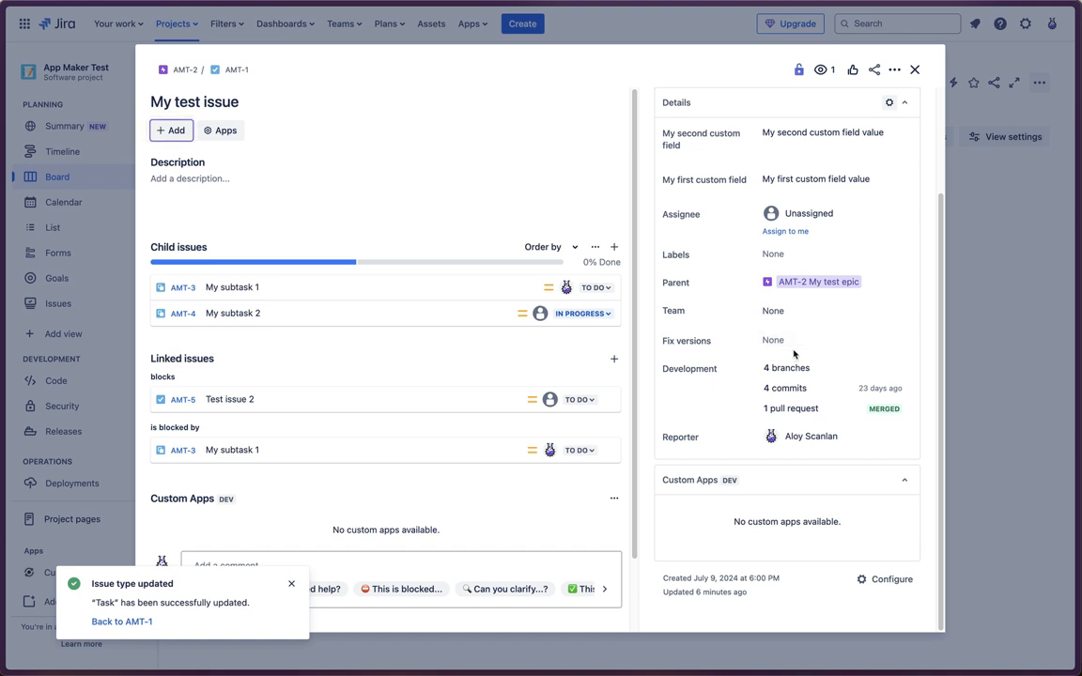
scroll(794, 353, up, 3)
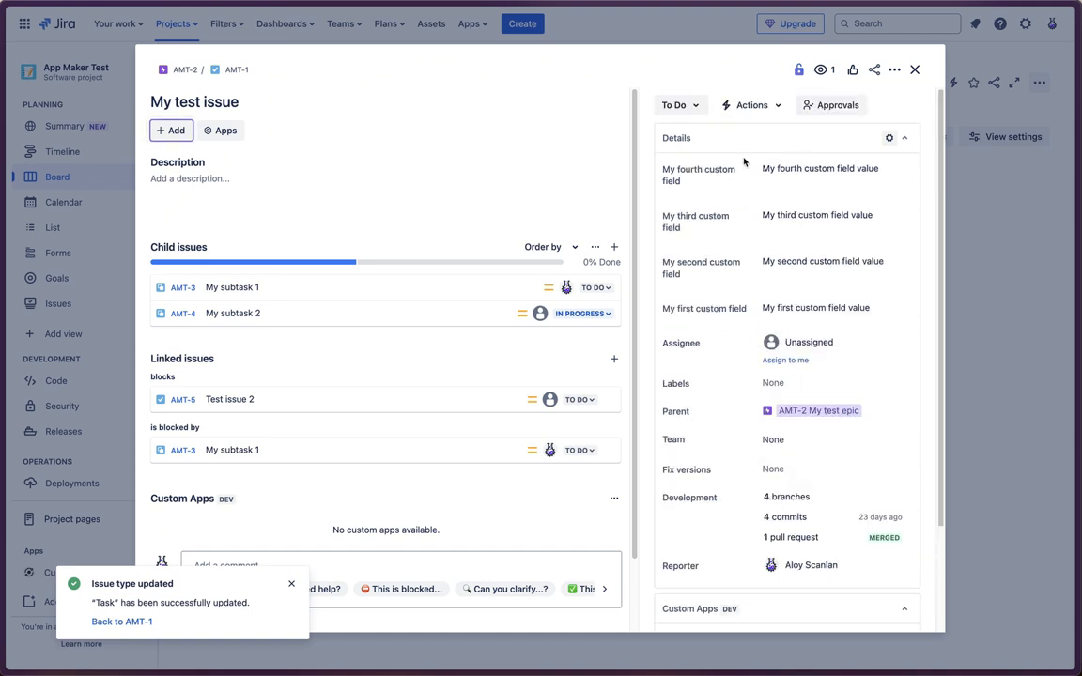
scroll(751, 320, down, 1)
scroll(754, 241, up, 1)
scroll(789, 313, down, 3)
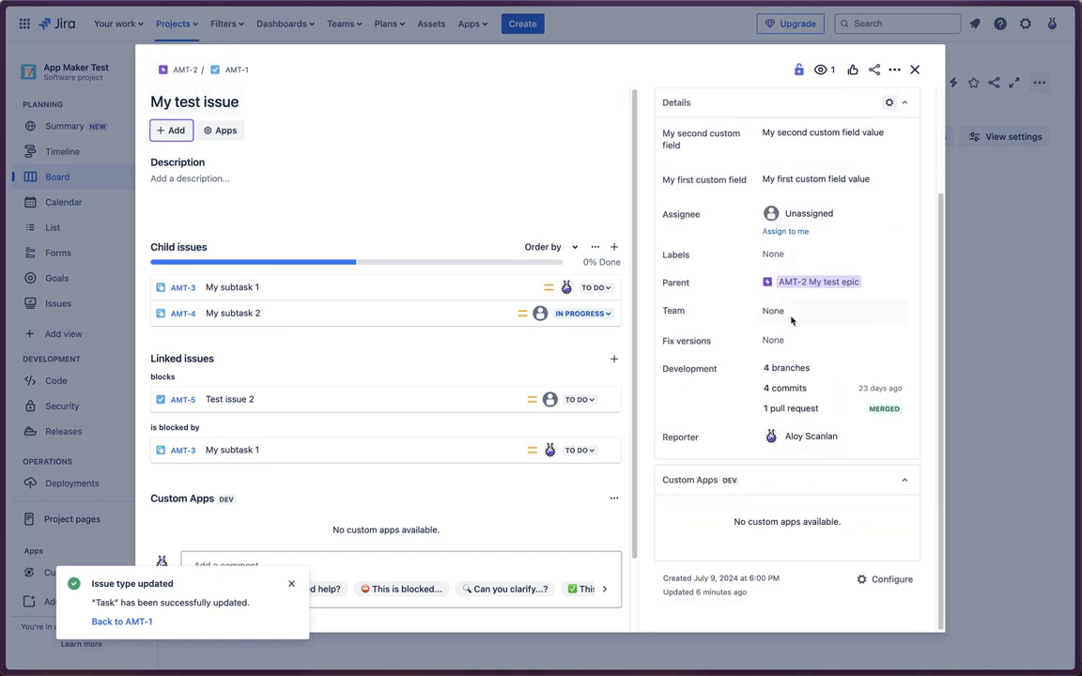
- Change the issue's summary to "My test issue .", save it, and reload the page
click(263, 102)
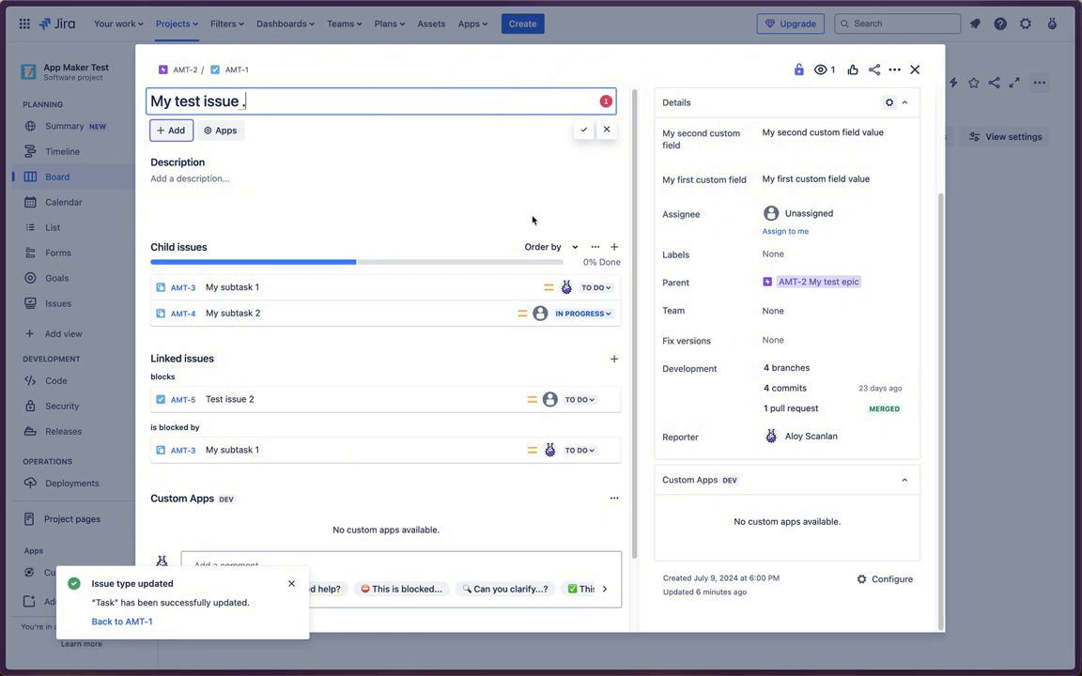
click(582, 131)
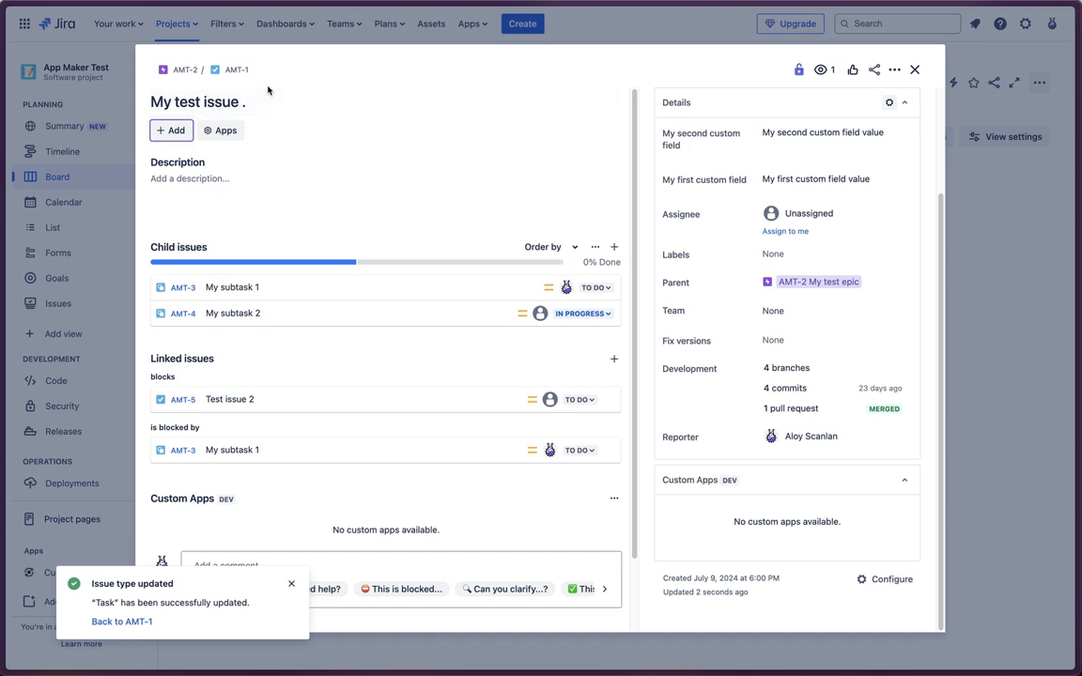
key(super+r)
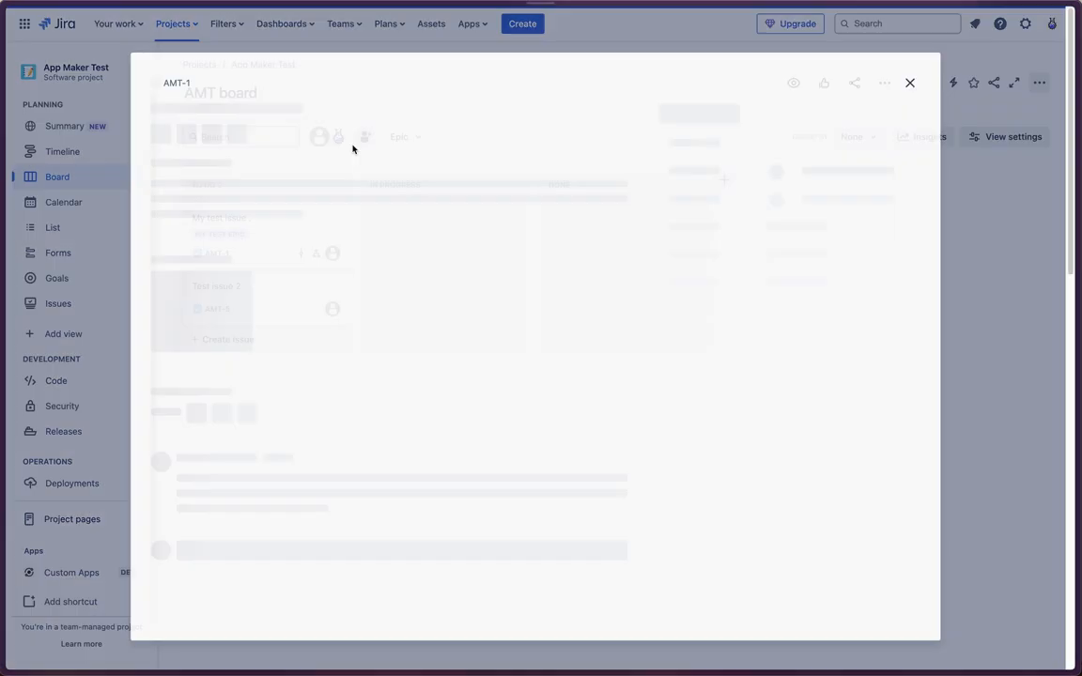
- Examine Custom Widget Two and Custom Widget One in the Custom Apps panel, checking the custom field values each one shows
scroll(755, 333, down, 2)
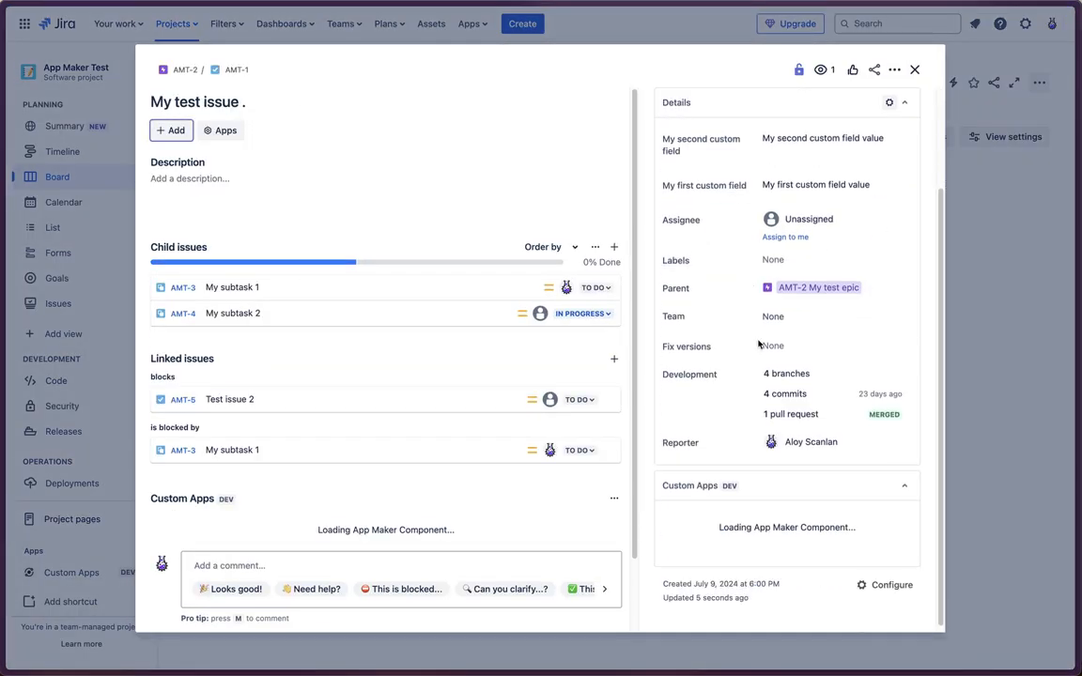
scroll(693, 446, down, 3)
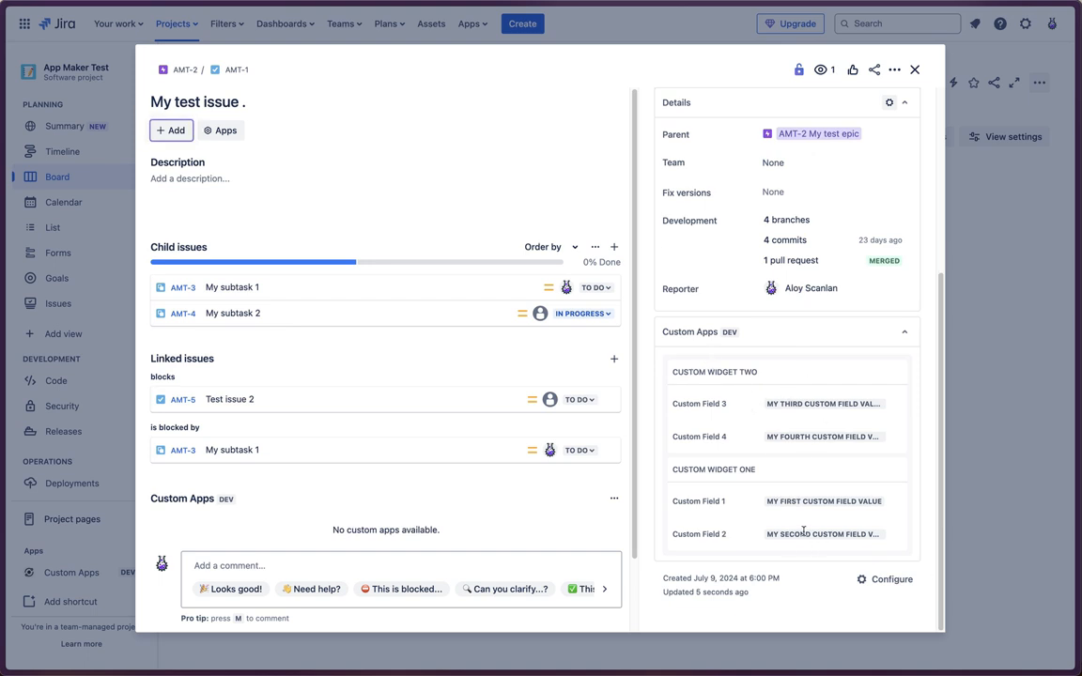
drag(723, 372, 762, 374)
click(791, 458)
drag(729, 467, 799, 474)
drag(689, 501, 827, 501)
drag(780, 535, 817, 535)
click(720, 385)
drag(705, 378, 775, 381)
click(724, 404)
drag(702, 402, 742, 402)
click(741, 432)
drag(674, 372, 853, 444)
click(828, 444)
drag(684, 372, 751, 395)
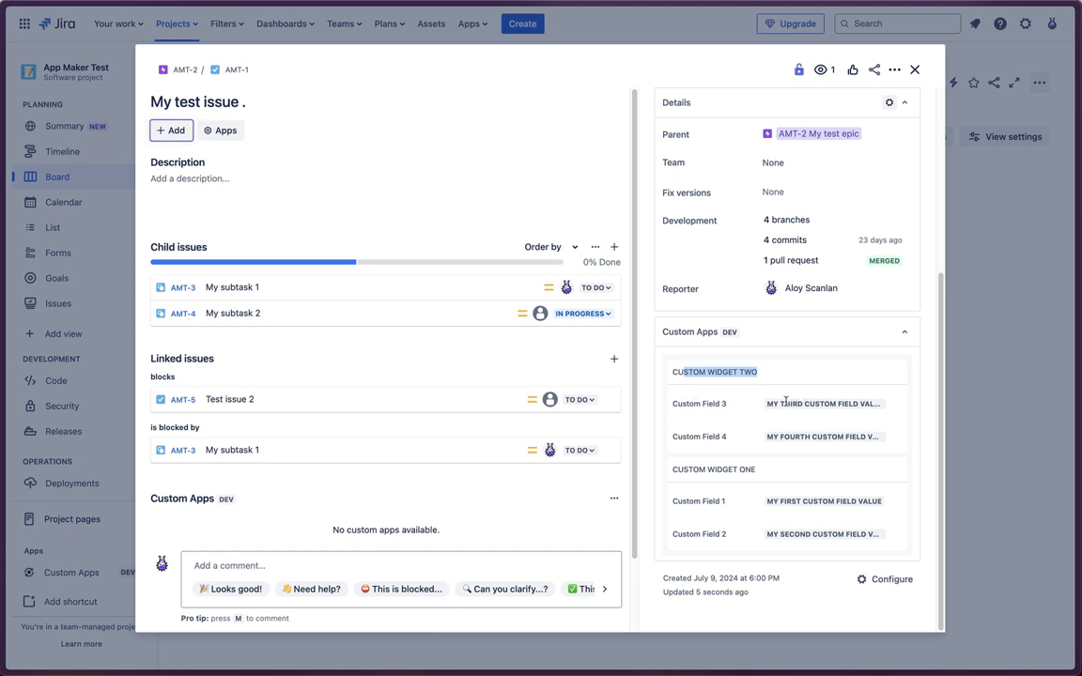
drag(767, 405, 880, 405)
click(881, 407)
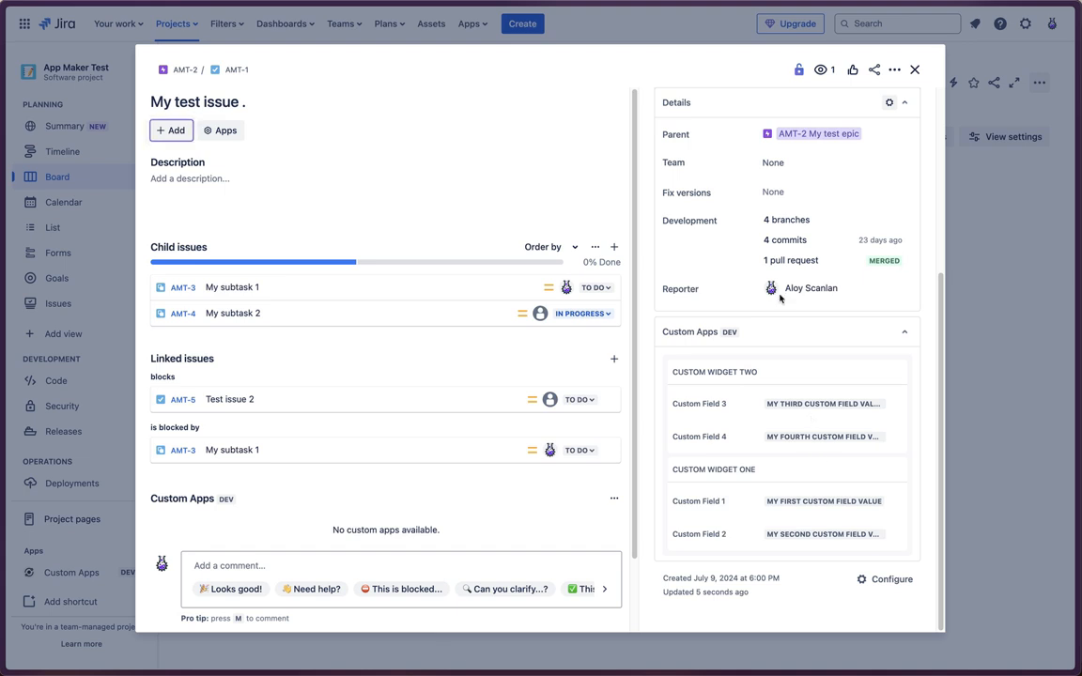
- Open field management for the Task issue type, remove all four custom fields from Context fields, and save the changes
scroll(760, 226, up, 5)
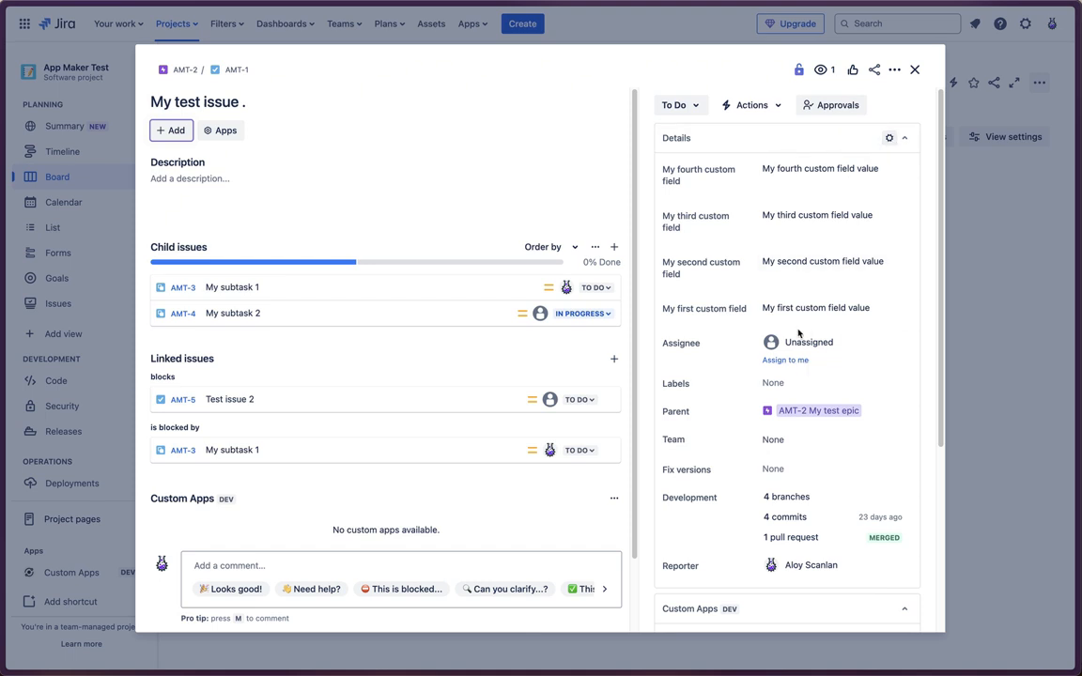
click(887, 138)
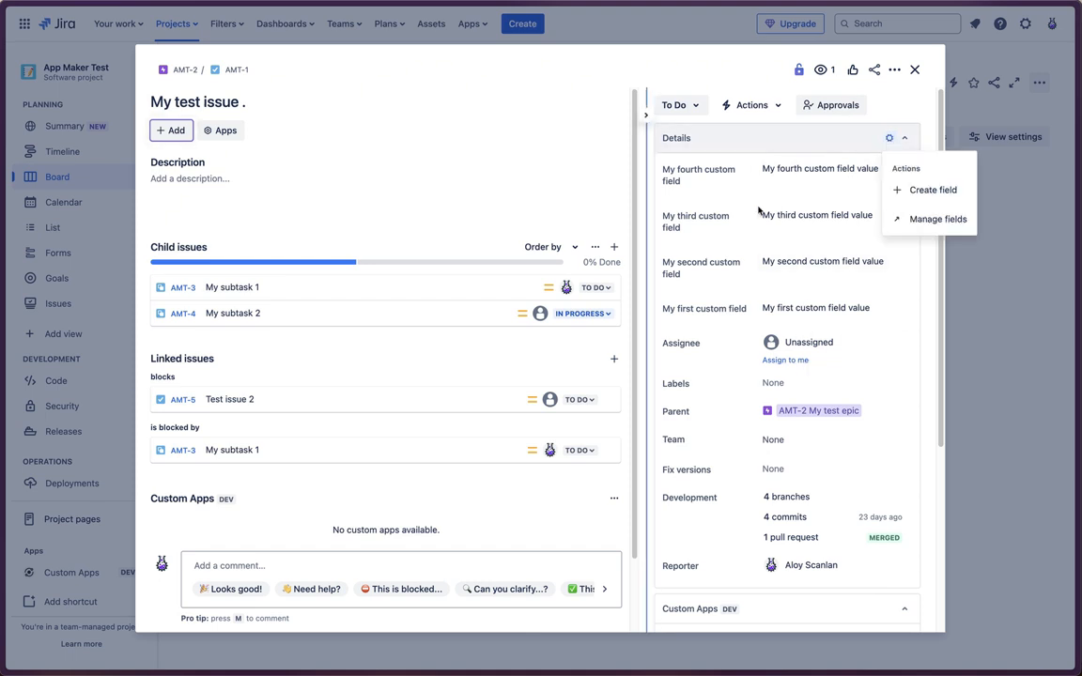
click(935, 218)
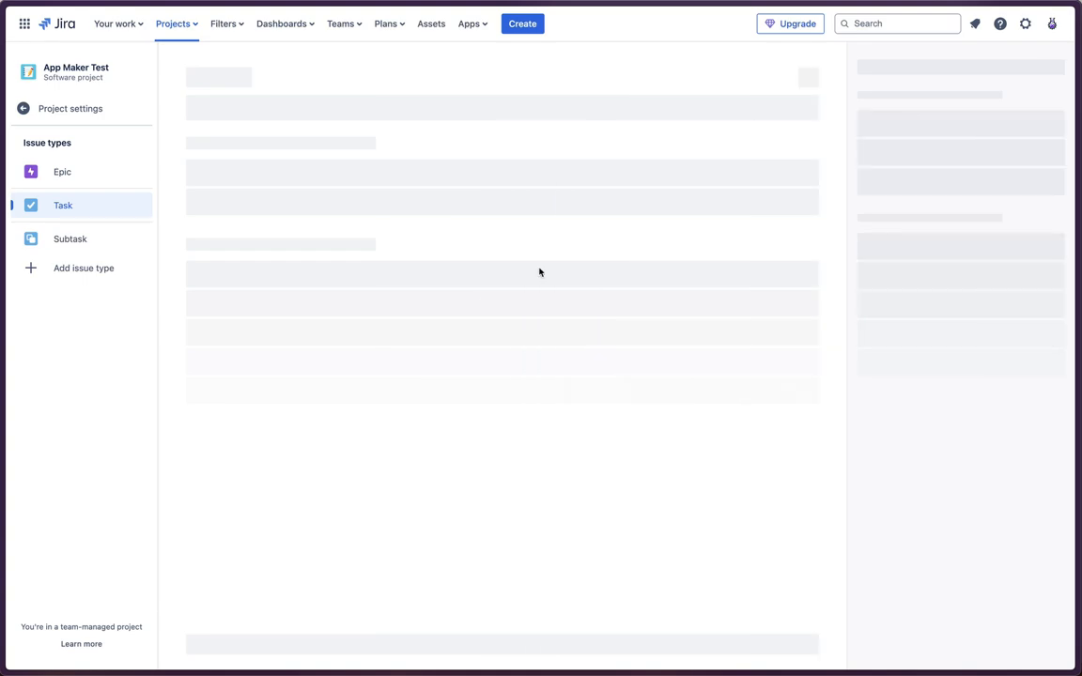
drag(473, 330, 581, 325)
drag(345, 328, 882, 293)
drag(441, 322, 908, 295)
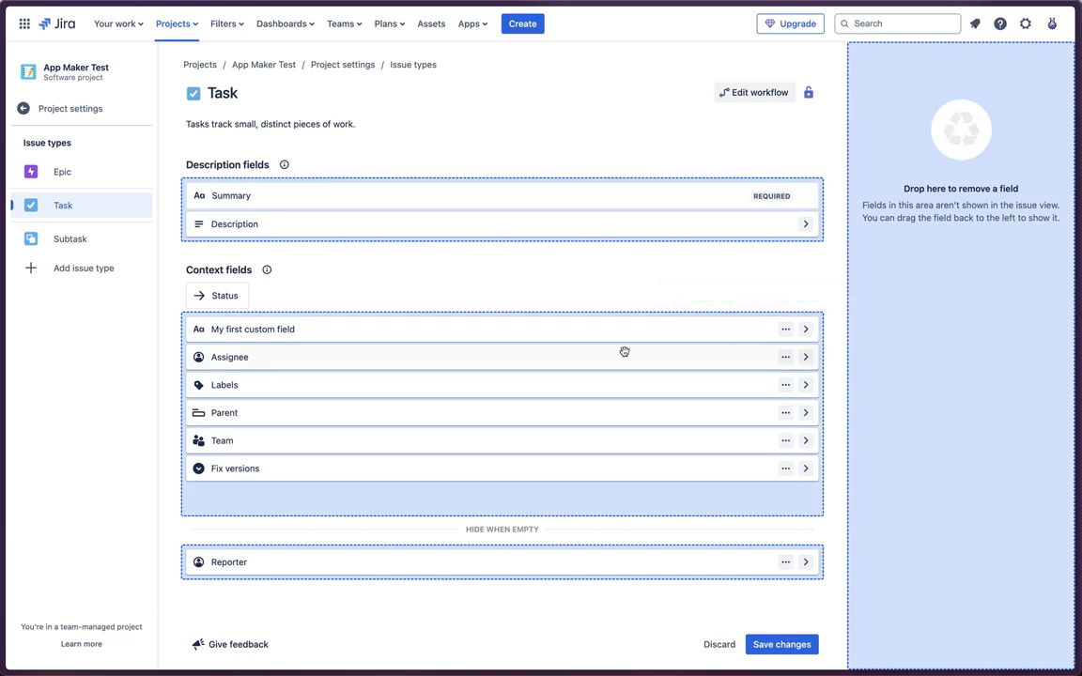
drag(584, 338, 963, 188)
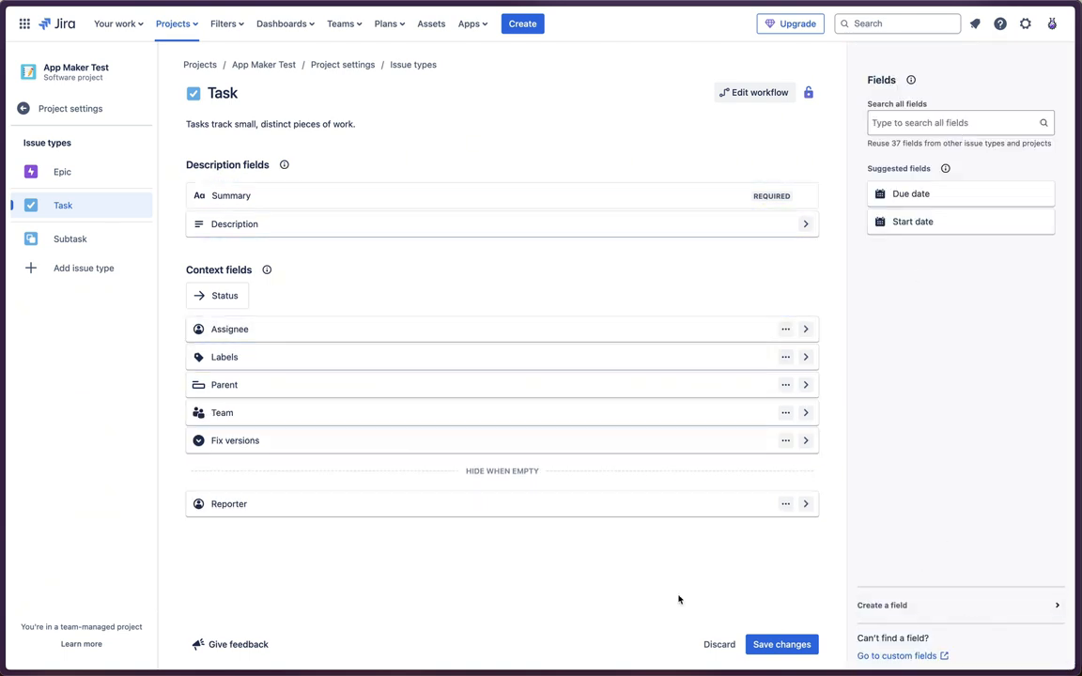
click(781, 645)
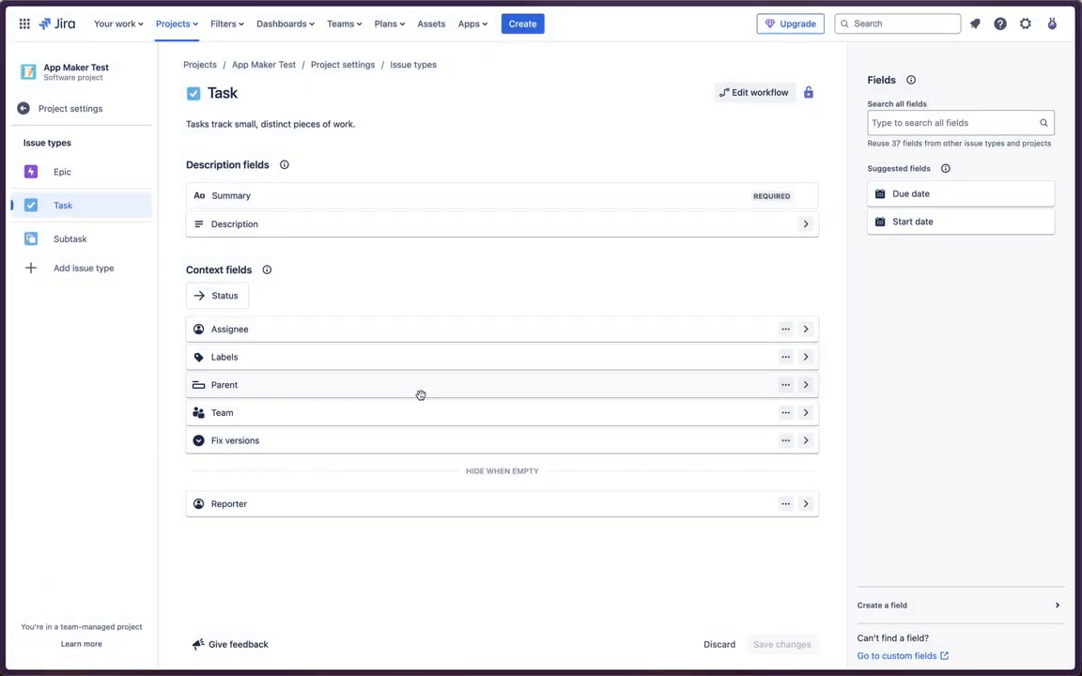
- Leave the issue type settings, return to the App Maker Test project, and reopen "My test issue ."
click(47, 108)
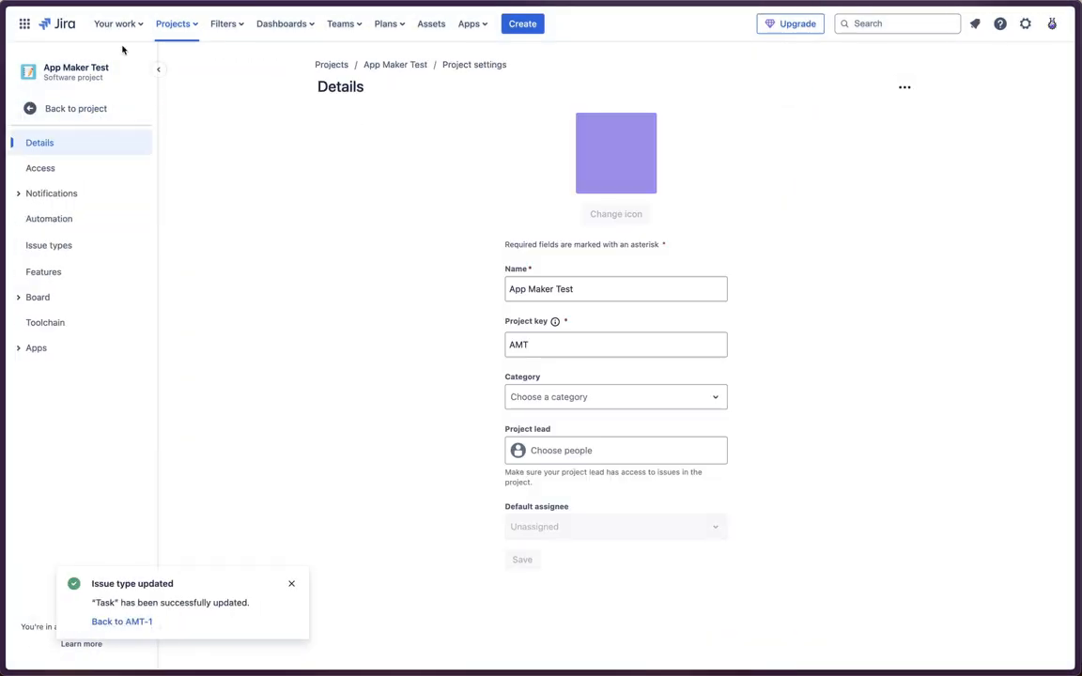
click(175, 23)
click(213, 82)
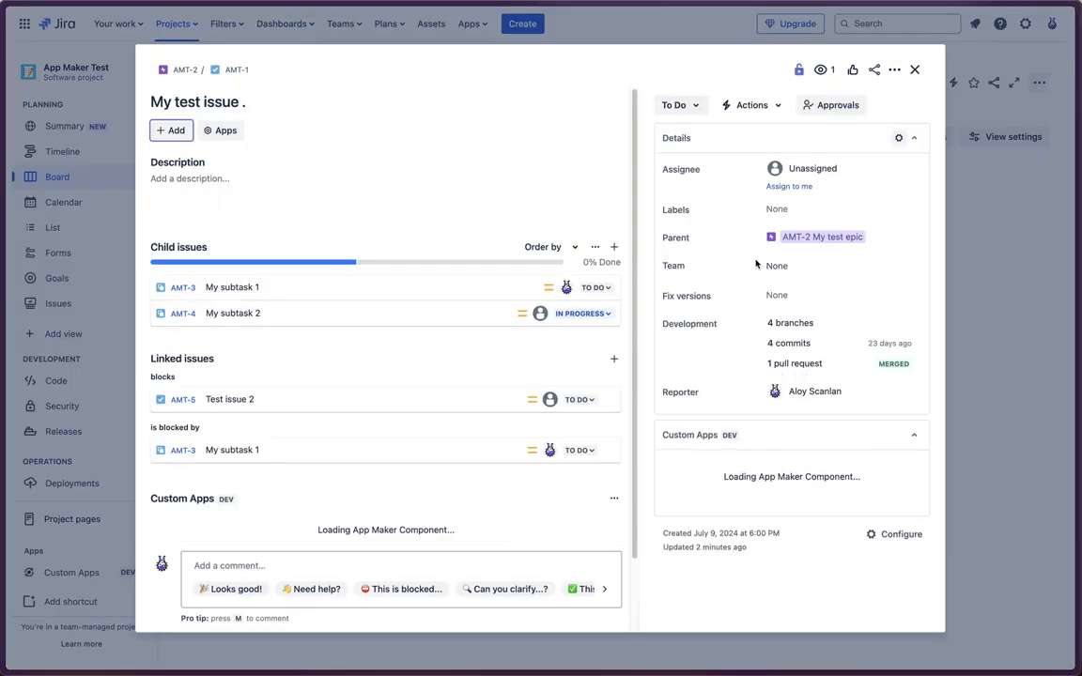
- Compare the issue's Details fields with the custom field values in Custom Widget One and Custom Widget Two
scroll(794, 423, down, 2)
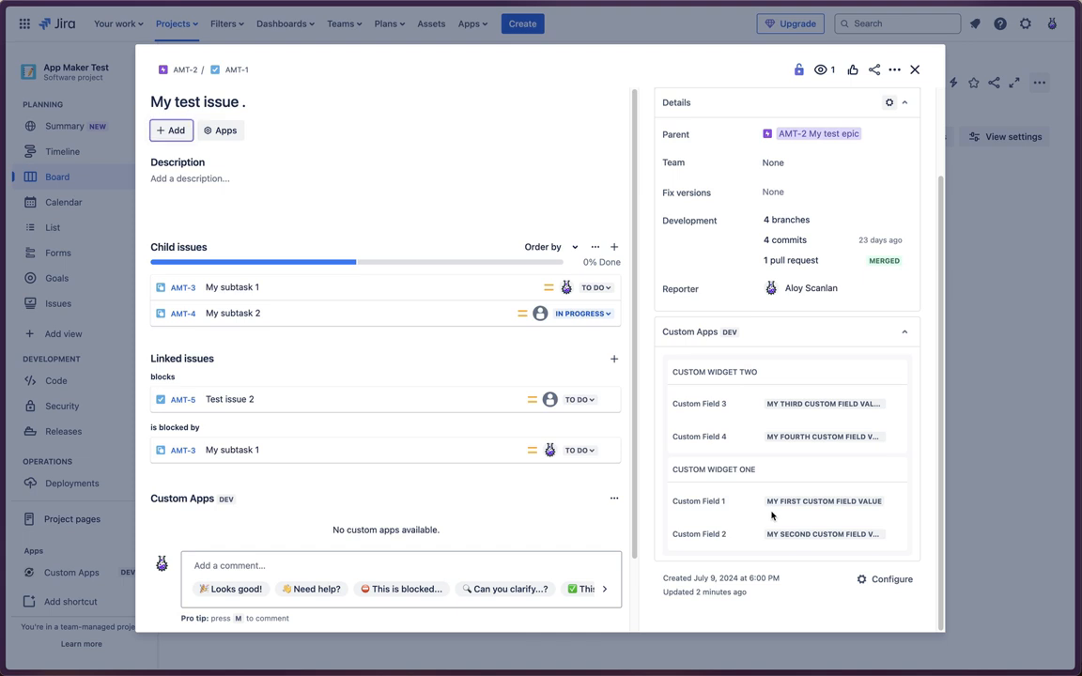
scroll(783, 398, up, 1)
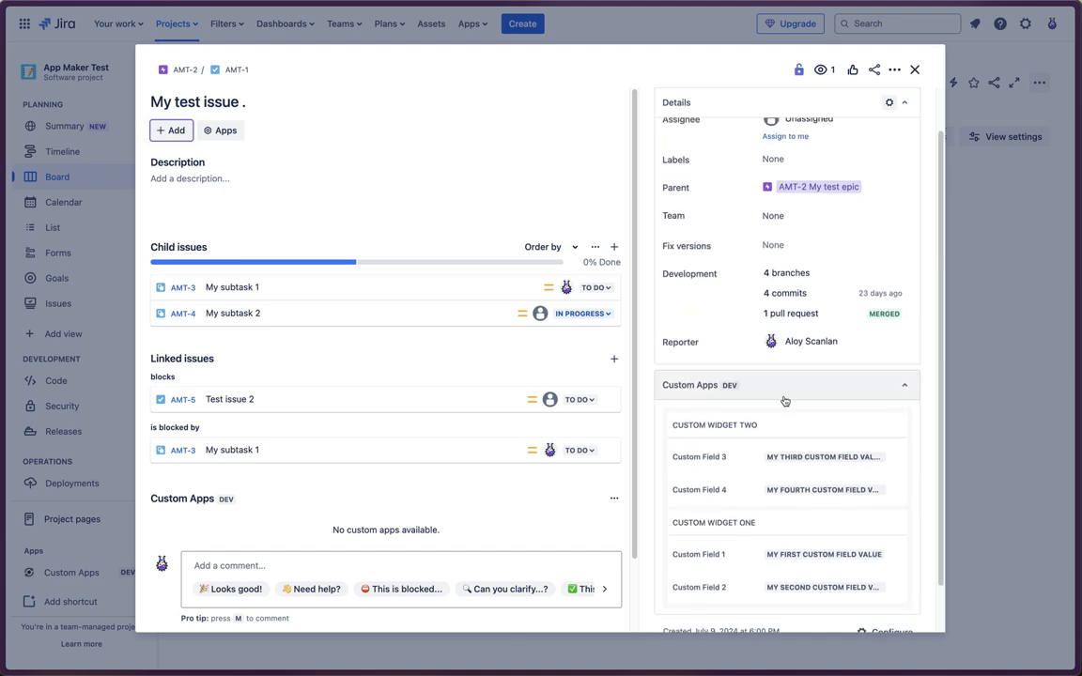
scroll(794, 460, down, 1)
scroll(787, 435, up, 3)
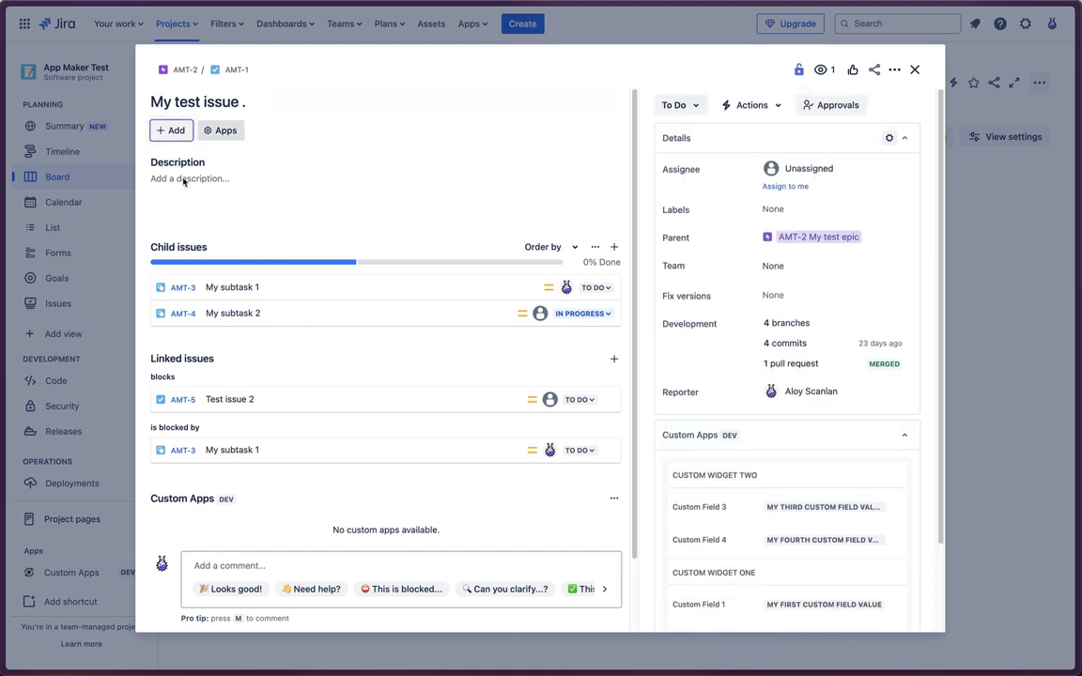
scroll(826, 307, down, 2)
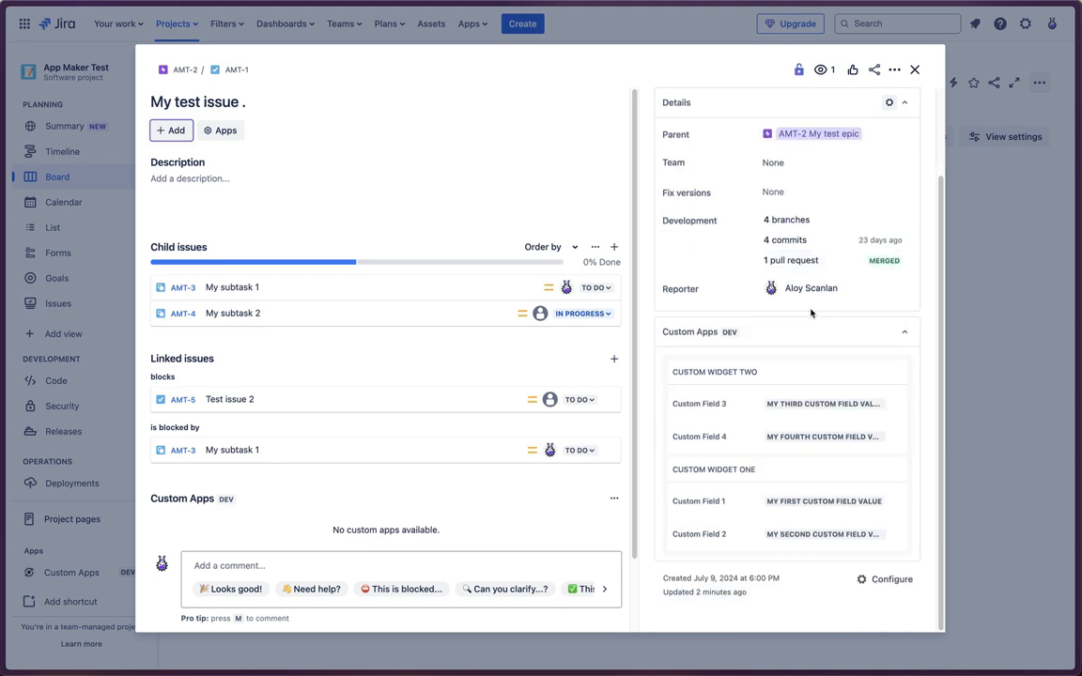
scroll(770, 291, up, 2)
scroll(775, 441, down, 2)
scroll(850, 477, up, 2)
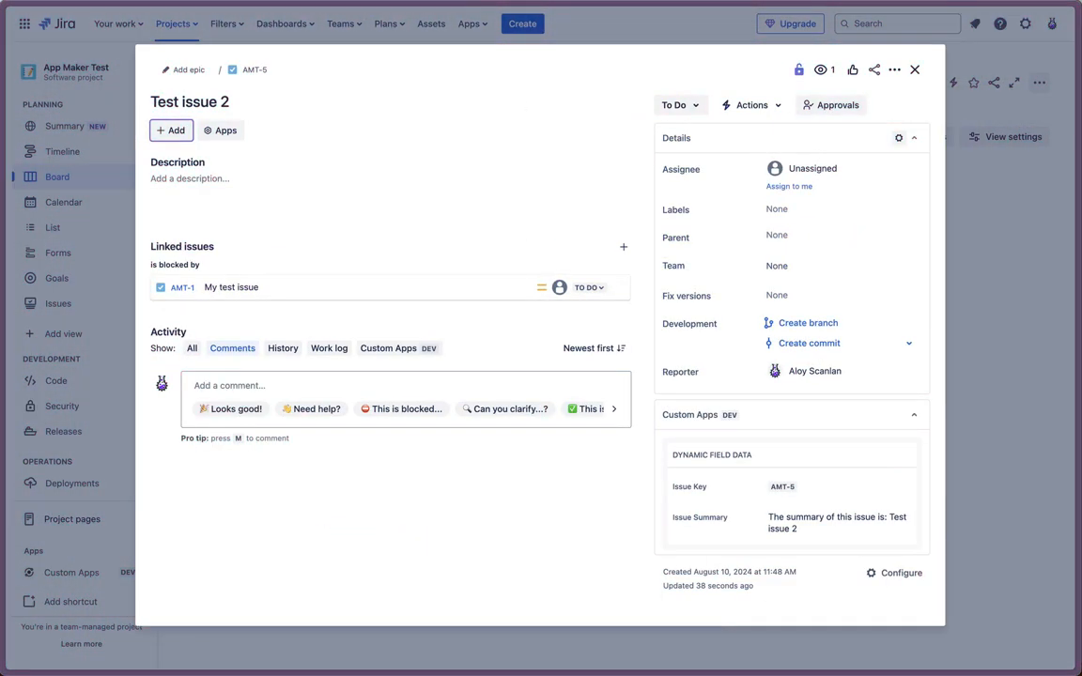
- Close "Test issue 2", open Custom Apps in the Jira apps administration, and delete the UI component "my-first-app"
click(914, 69)
click(1024, 24)
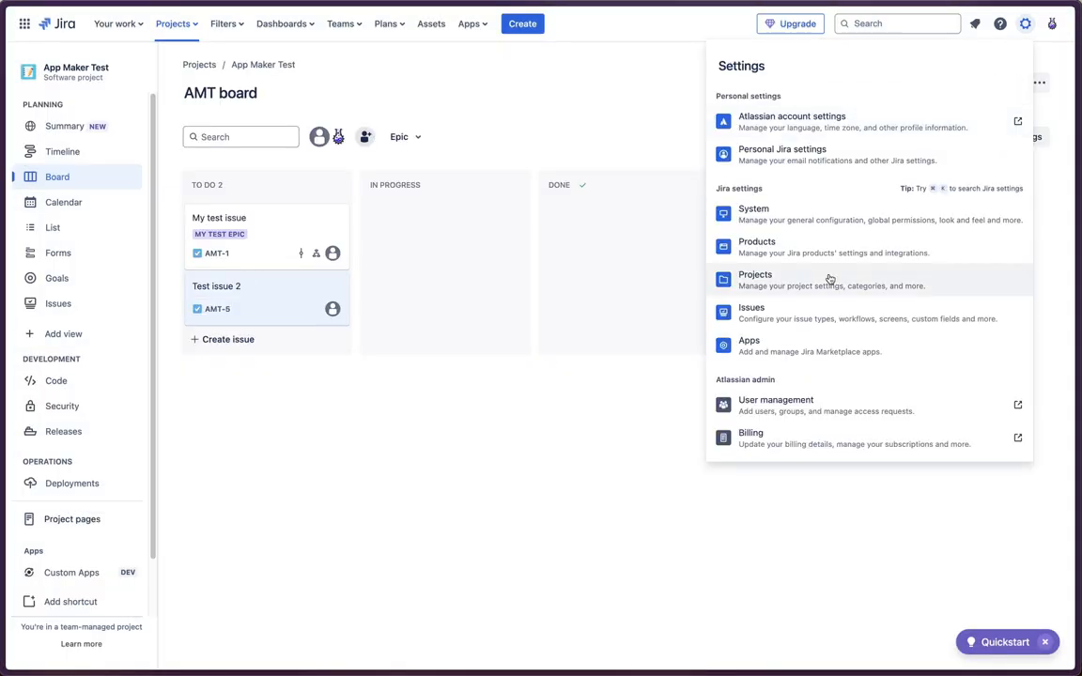
click(790, 344)
click(66, 255)
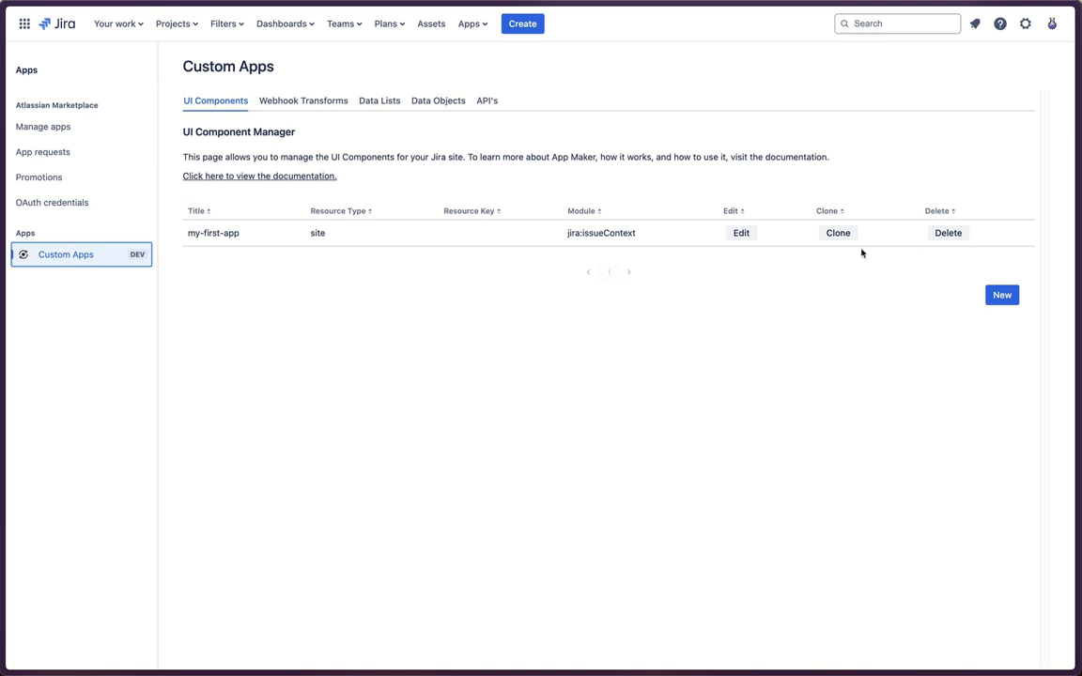
click(934, 235)
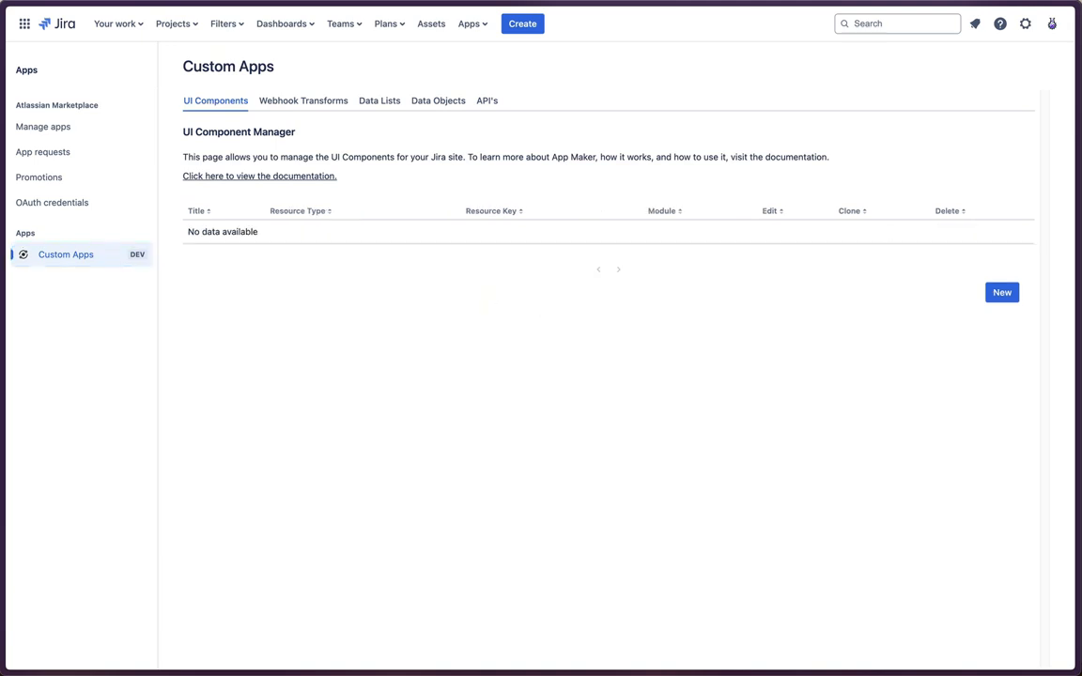